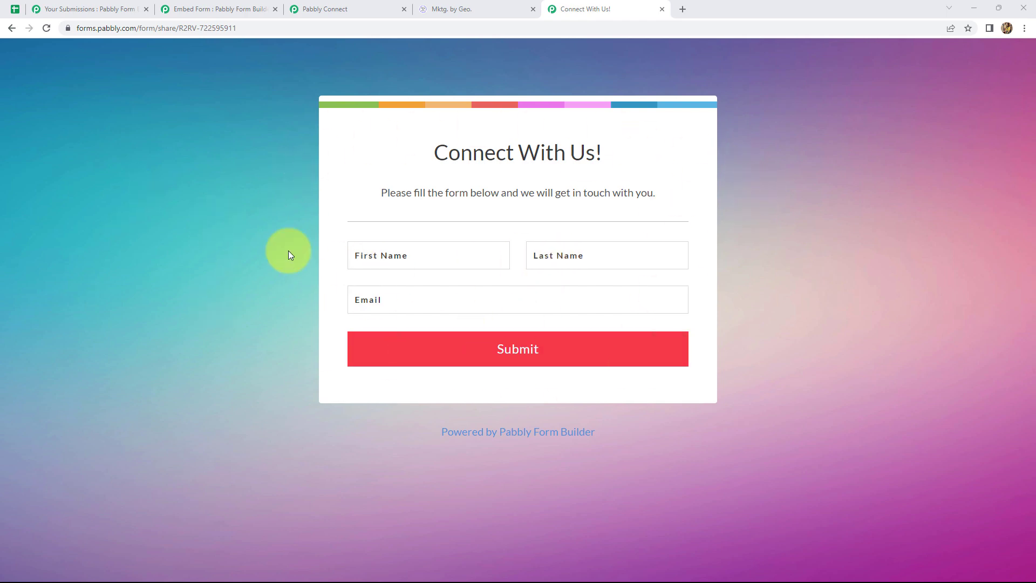
Review the form's two submissions and the GoHighLevel contacts list.
left_click(73, 7)
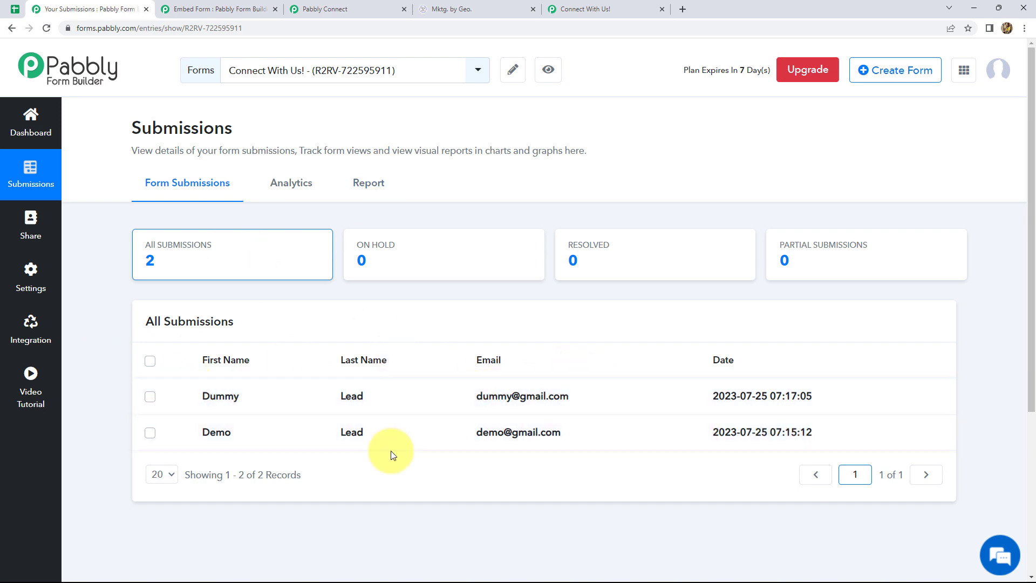
left_click(458, 11)
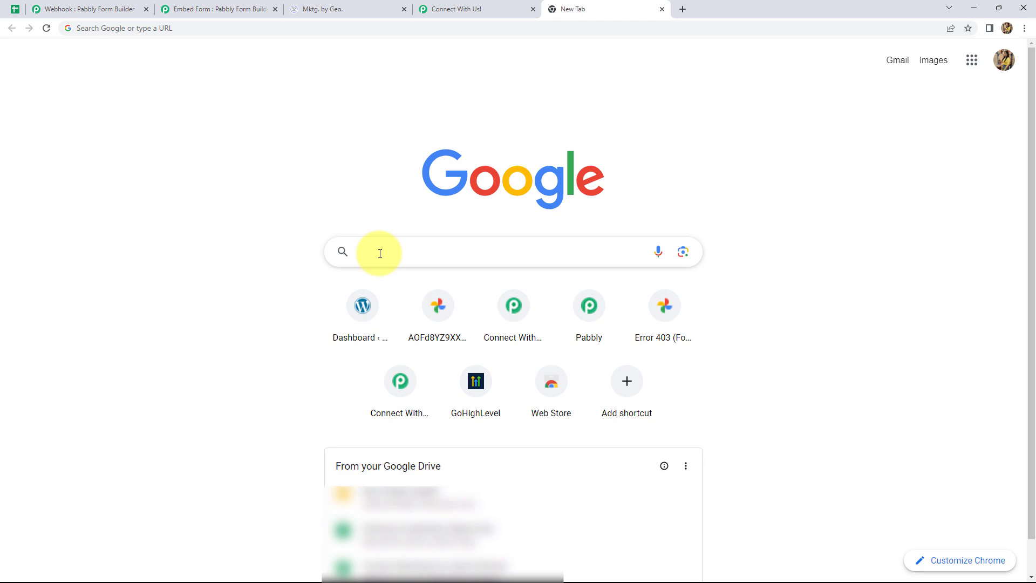
Search Google for 'pabbly' and reach the Pabbly Connect dashboard through the pabbly.com sign-in.
type("pabbly")
key("Return")
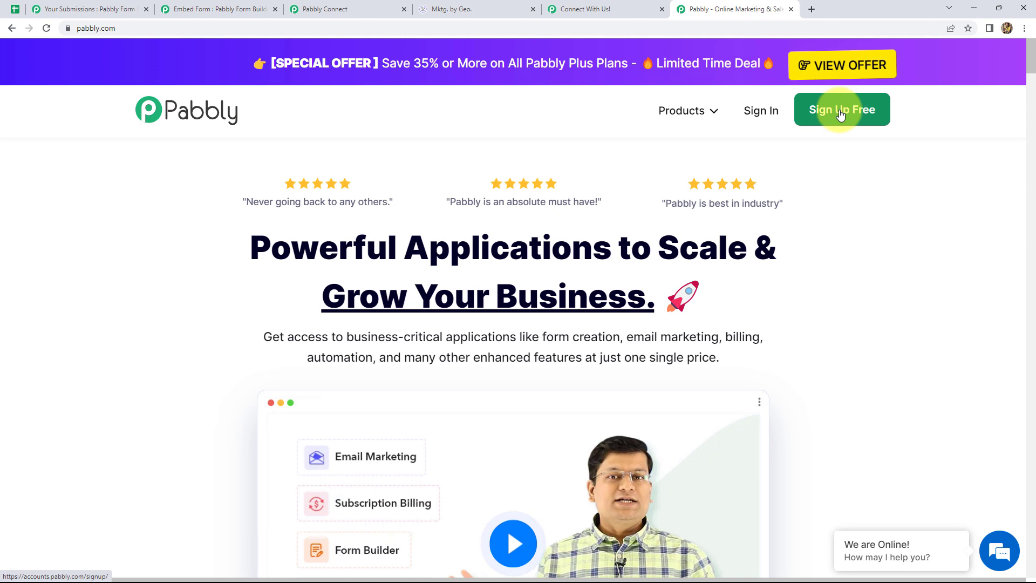
left_click(758, 117)
left_click(244, 354)
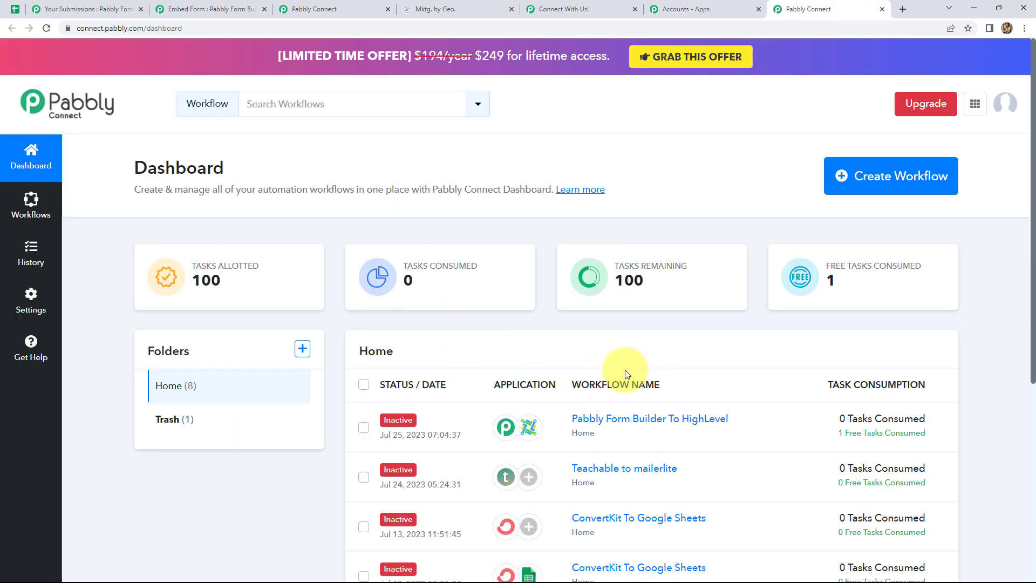
Create a new workflow named 'Pabbly Form Builder To GoHighlevel'.
scroll(626, 376, "down", 5)
scroll(689, 351, "up", 3)
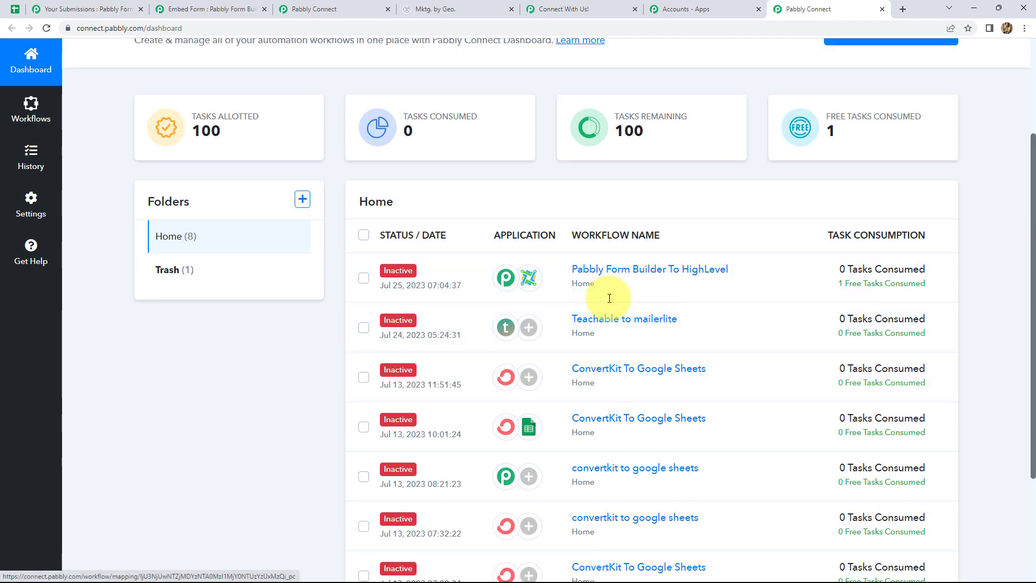
scroll(607, 301, "down", 3)
scroll(608, 302, "up", 5)
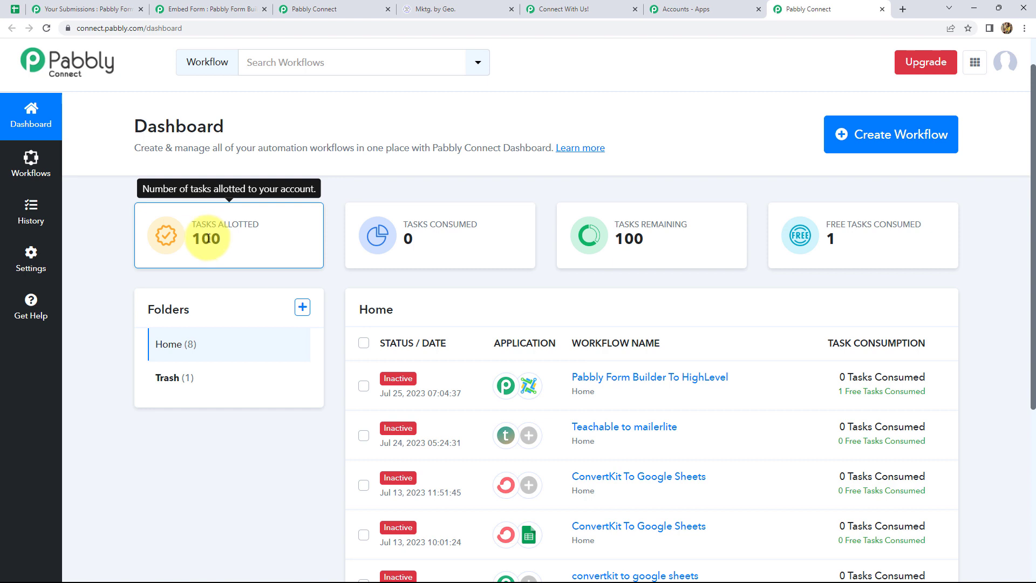
mouse_move(405, 240)
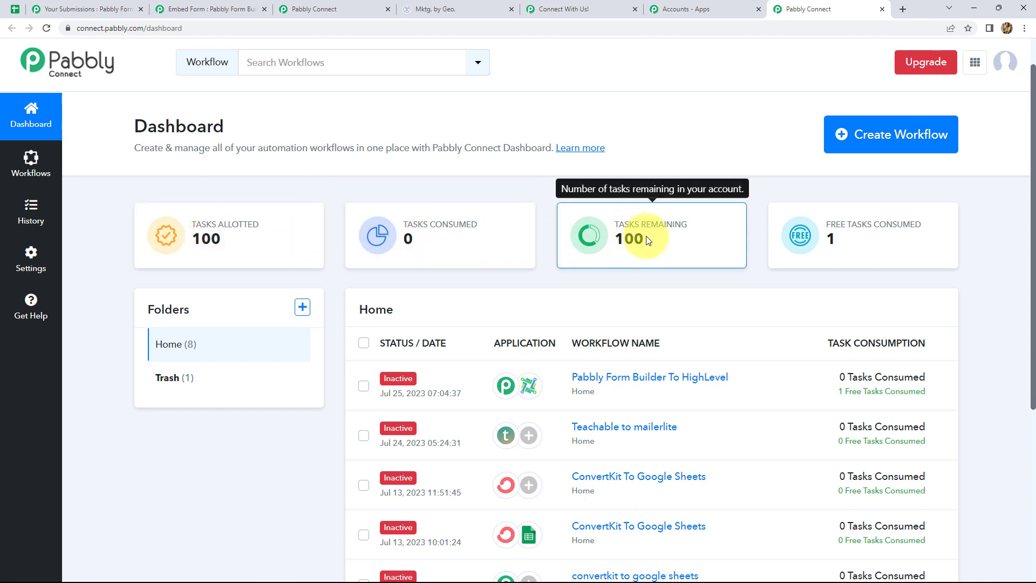
mouse_move(899, 241)
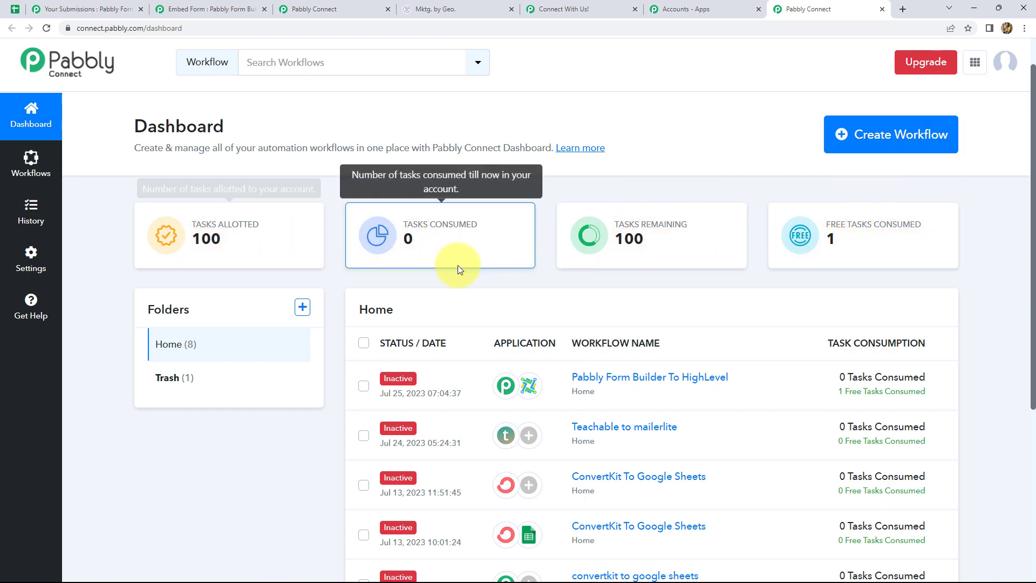
mouse_move(373, 256)
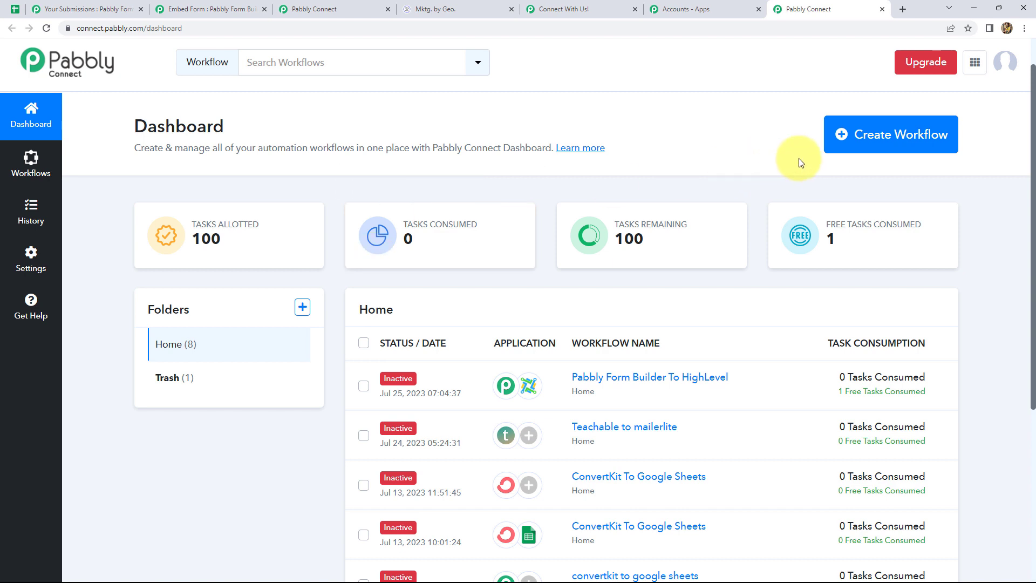
left_click(879, 144)
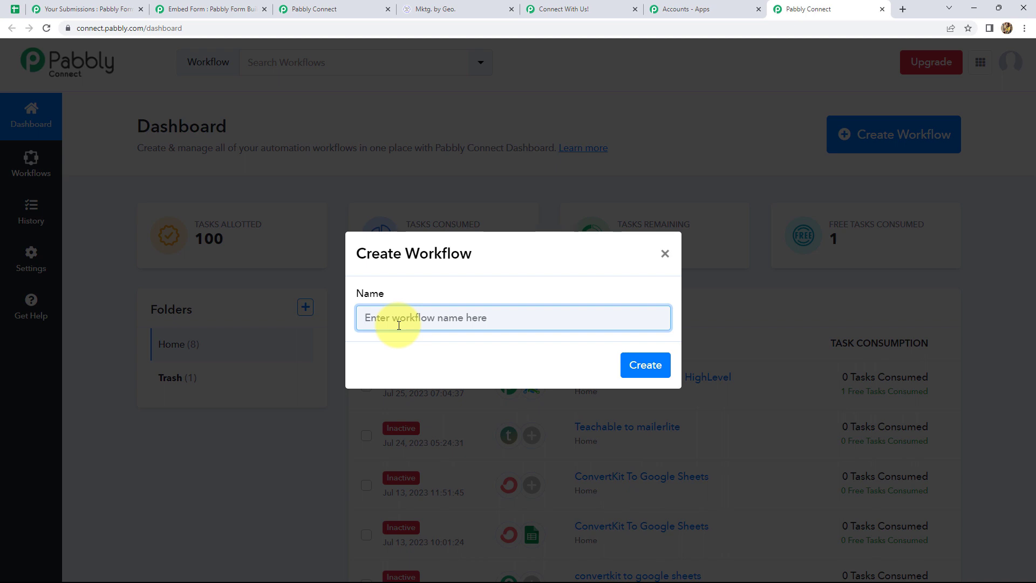
type("Pabbly Form Builder To GoHighlevel")
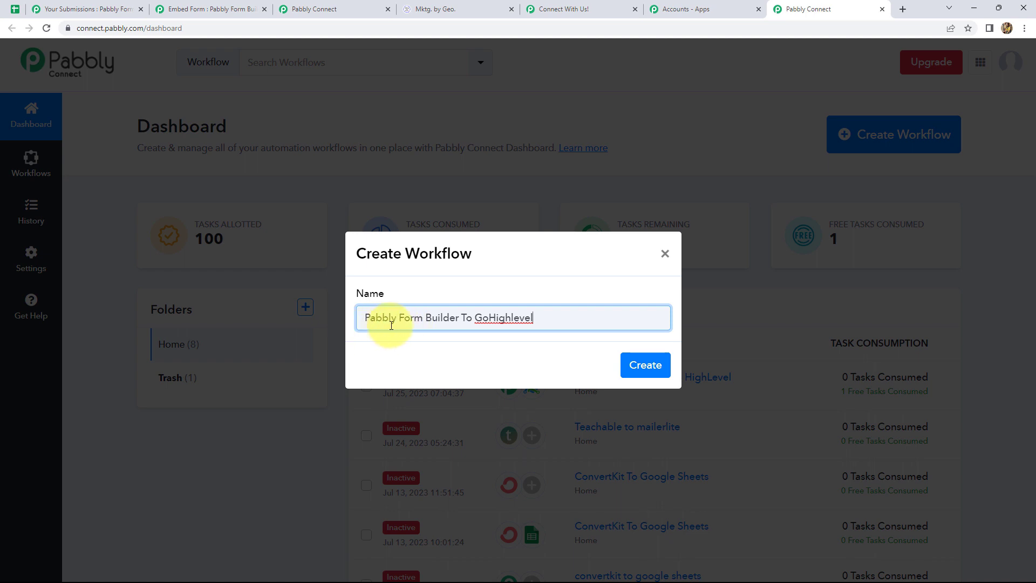
left_click(644, 366)
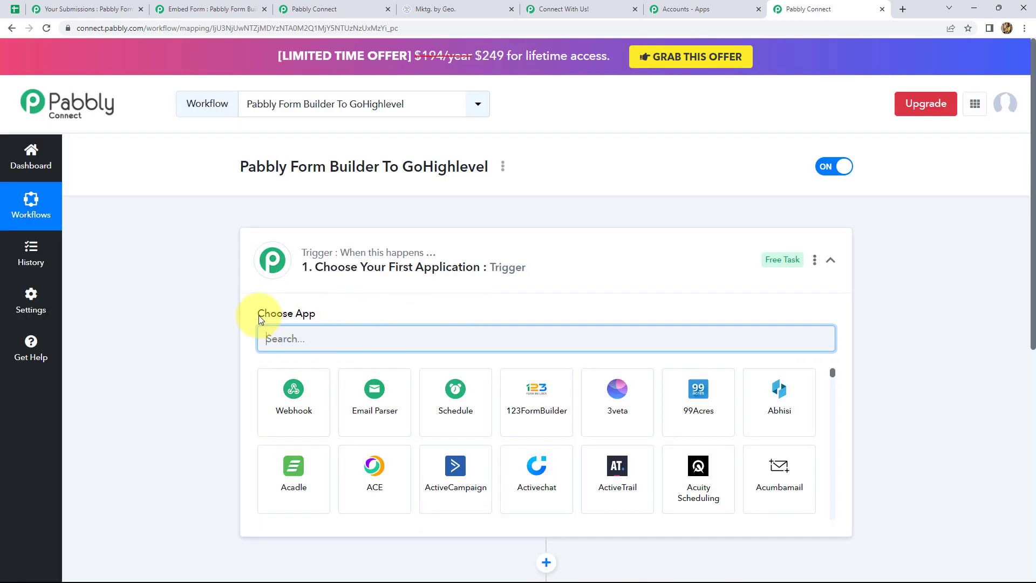
scroll(455, 292, "down", 5)
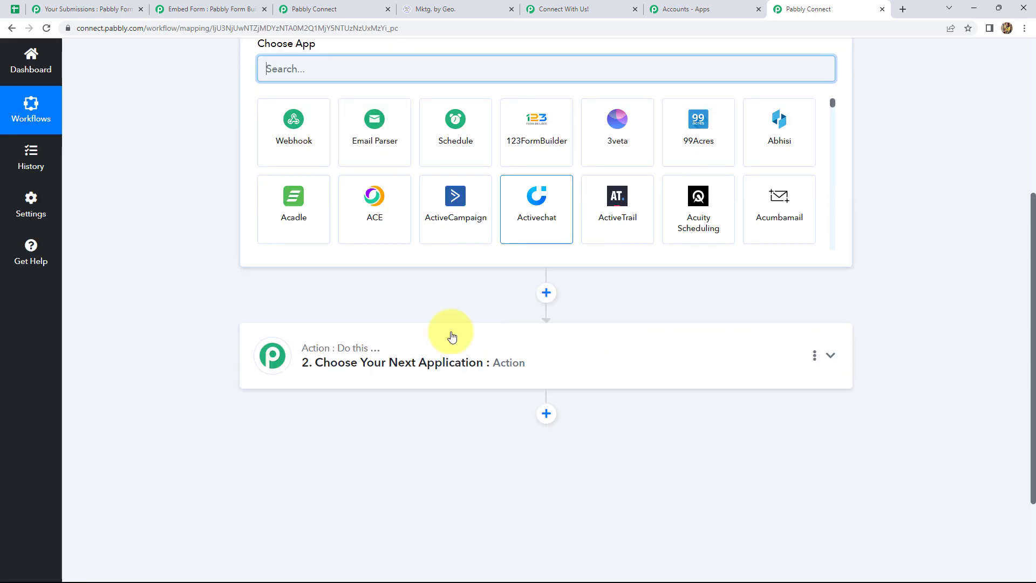
scroll(315, 327, "up", 5)
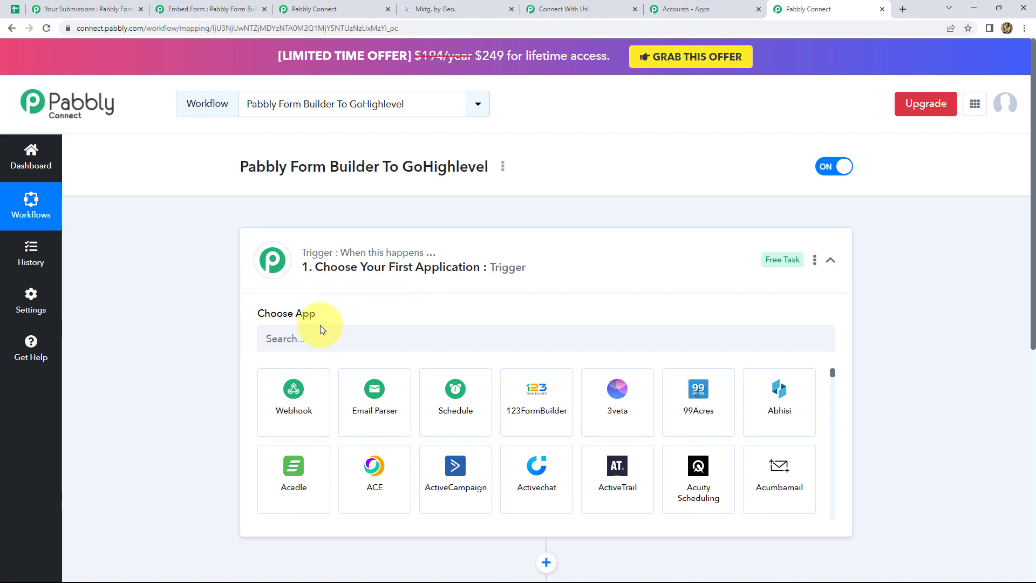
scroll(323, 329, "down", 4)
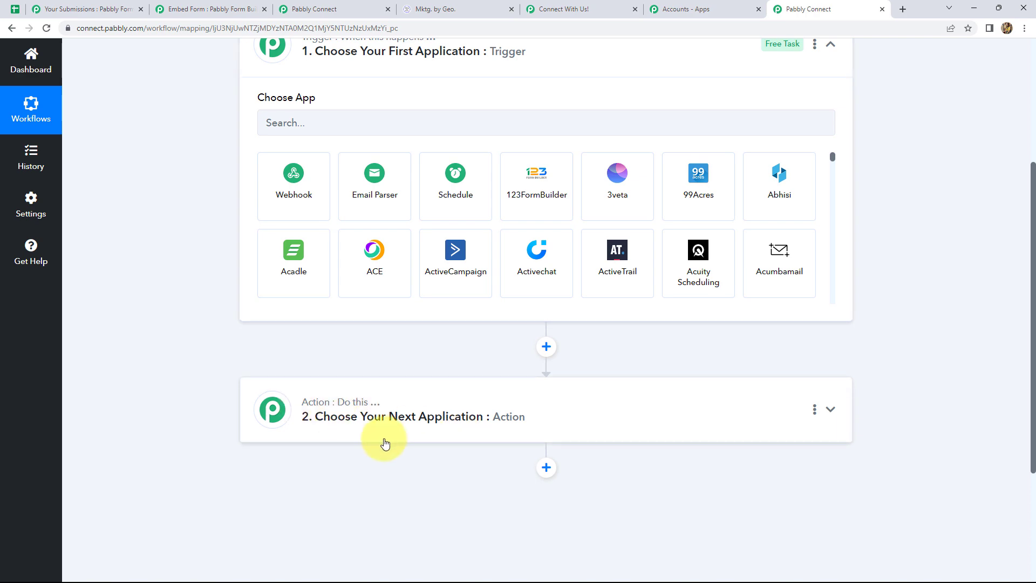
scroll(437, 418, "up", 3)
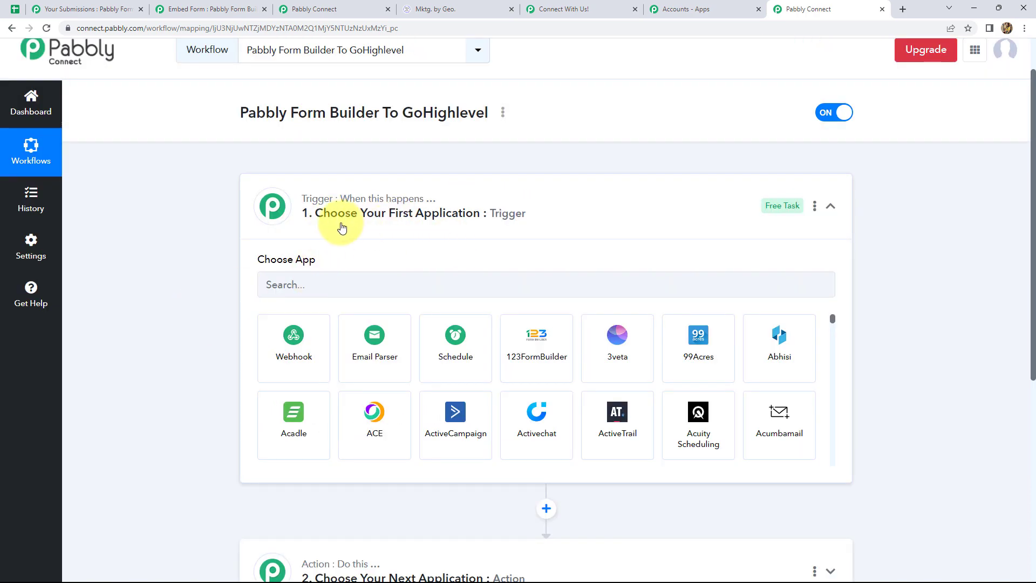
scroll(430, 209, "down", 5)
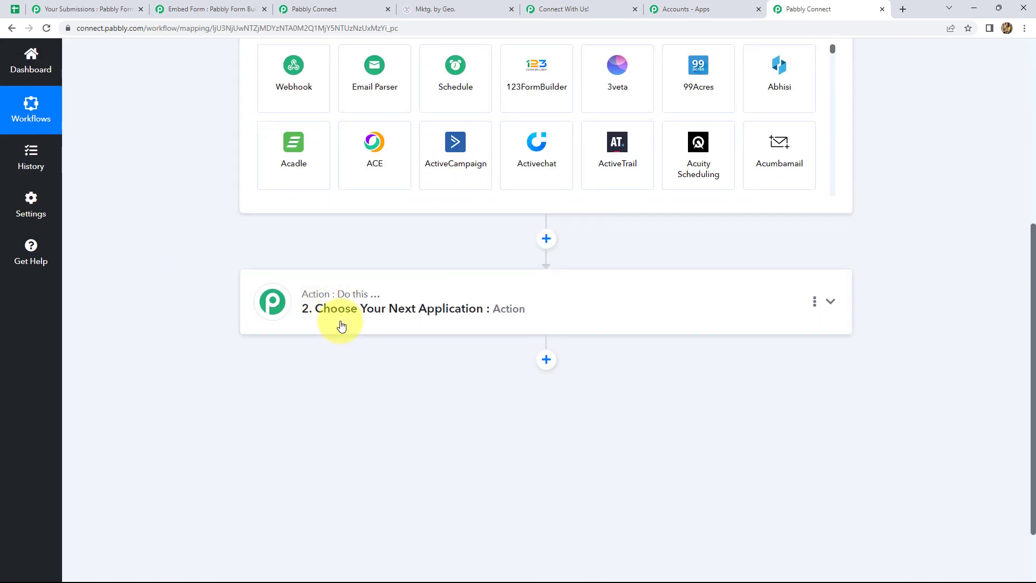
scroll(462, 324, "up", 4)
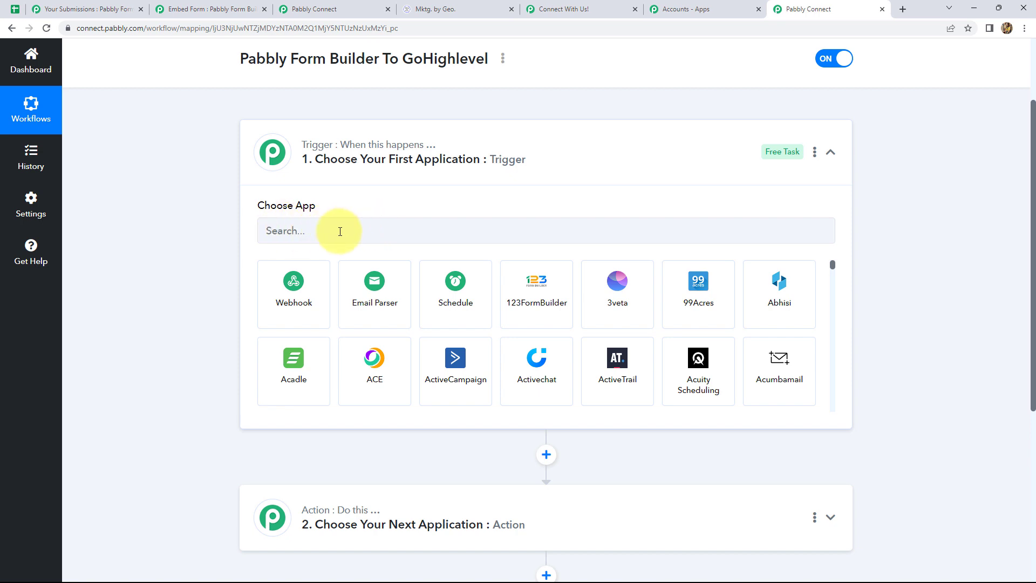
Set the trigger to Pabbly Form Builder's New Form Submission event.
left_click(294, 231)
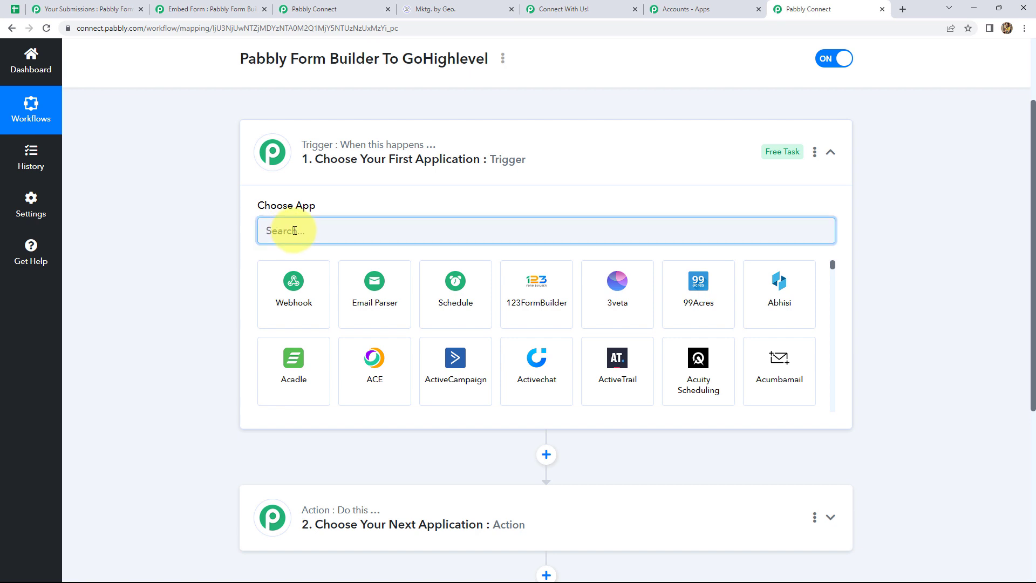
type("pabbly")
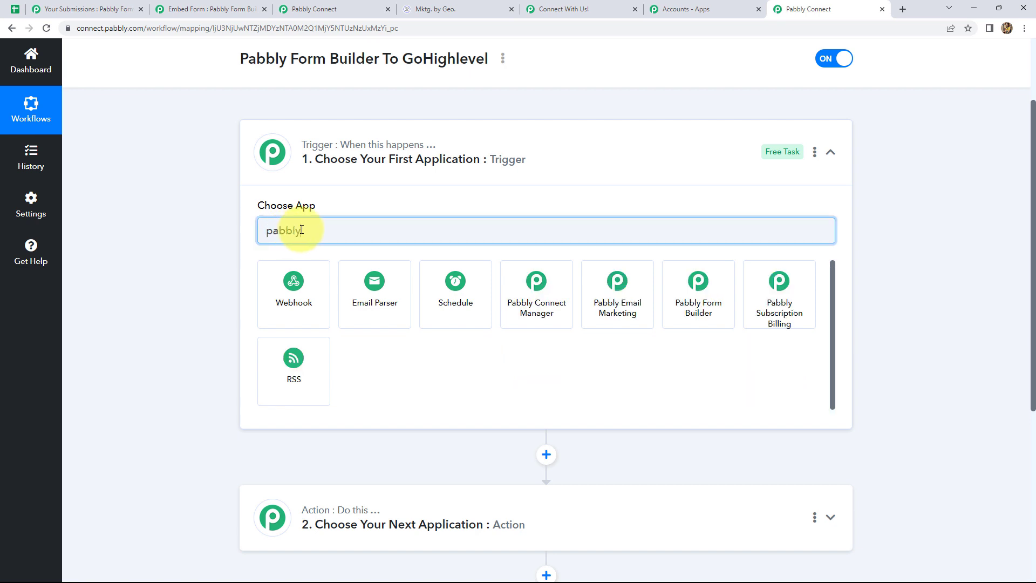
left_click(693, 311)
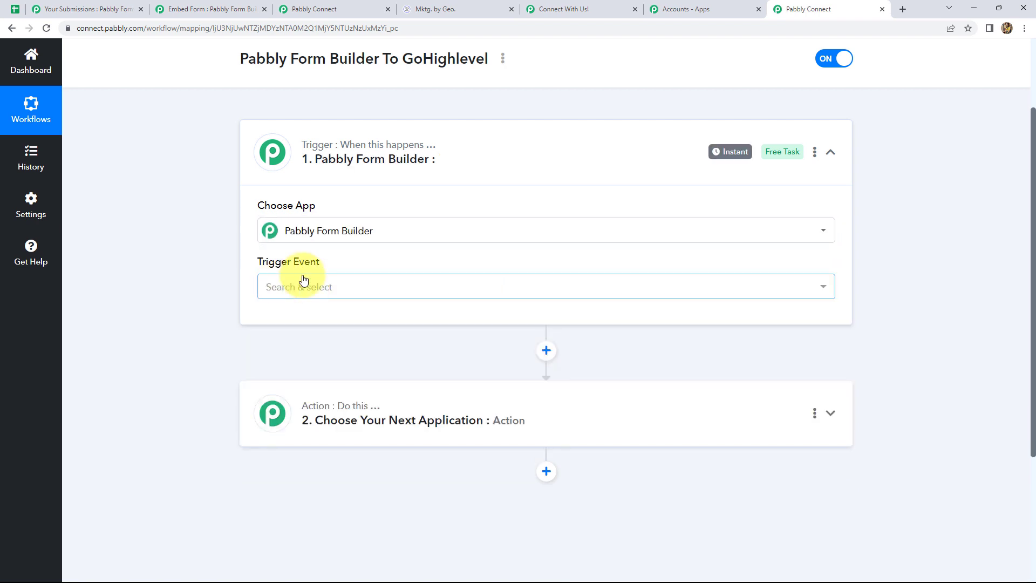
left_click(289, 287)
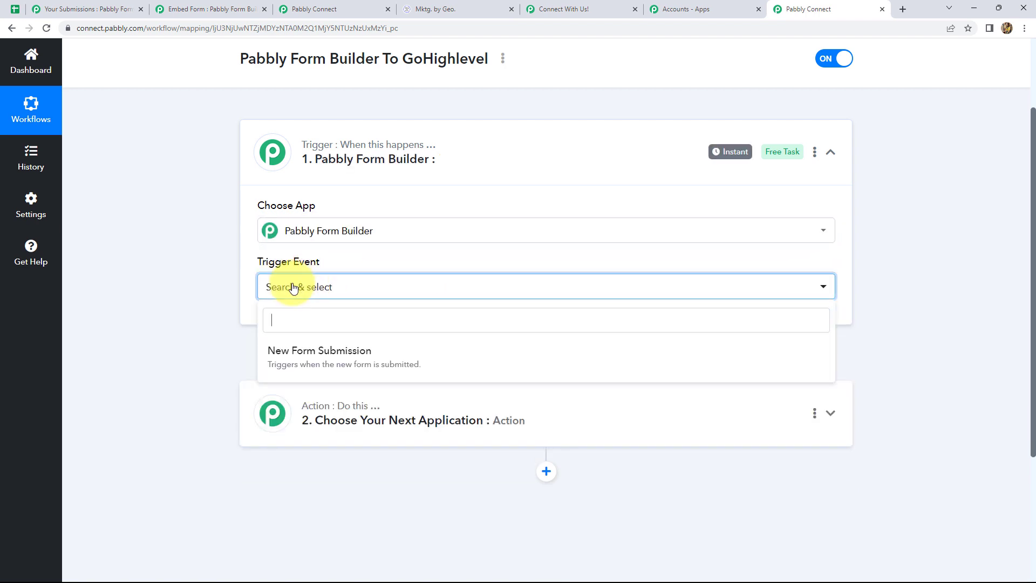
left_click(338, 367)
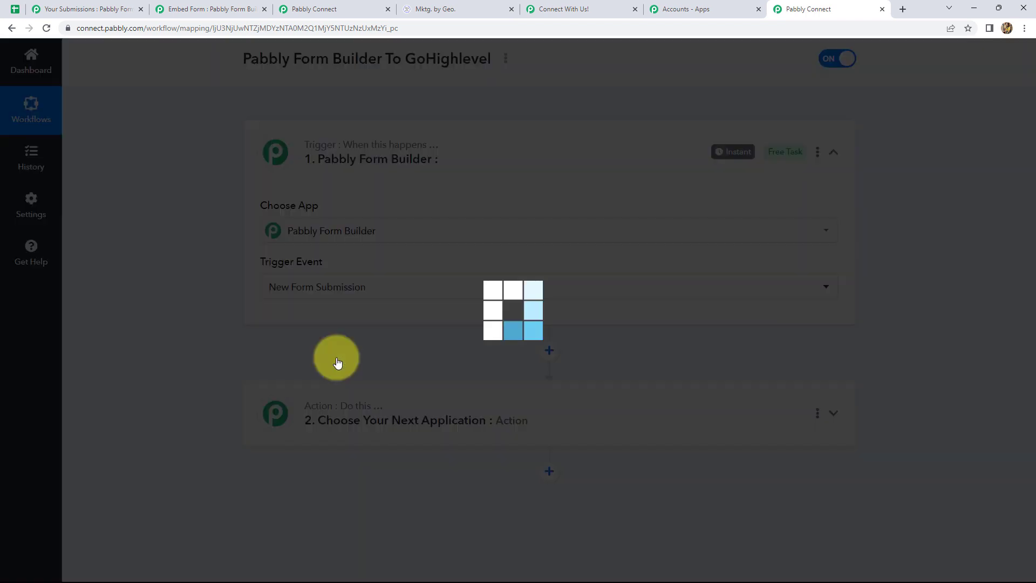
Copy the trigger's webhook URL and return to the Pabbly Form Builder tab.
scroll(417, 267, "down", 2)
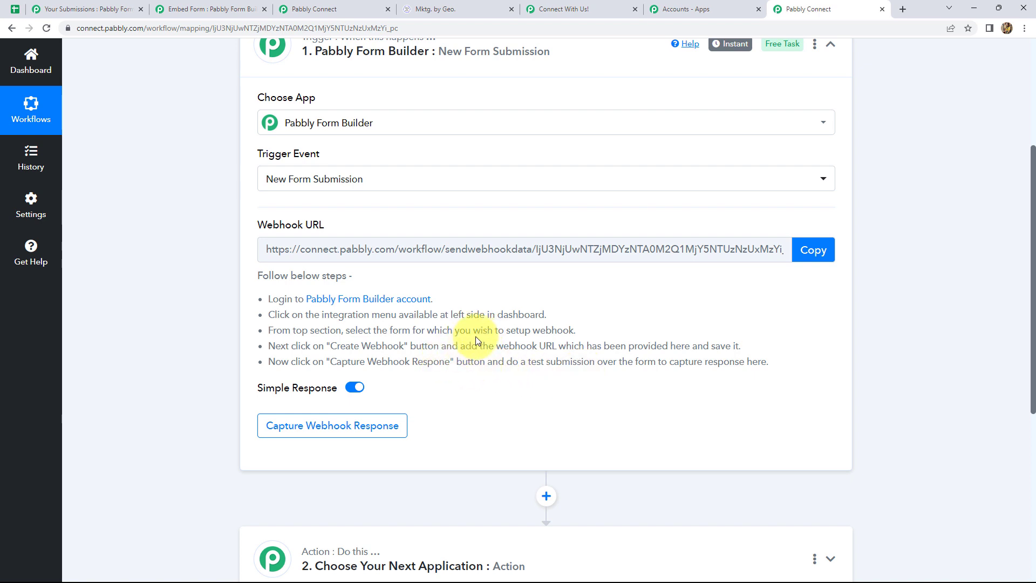
left_click(805, 251)
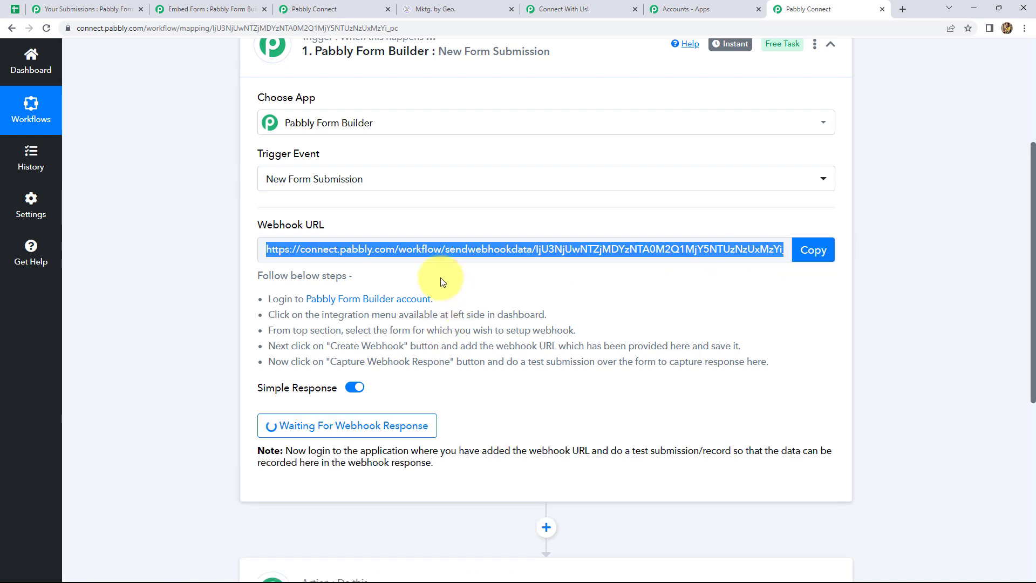
key("ctrl+1")
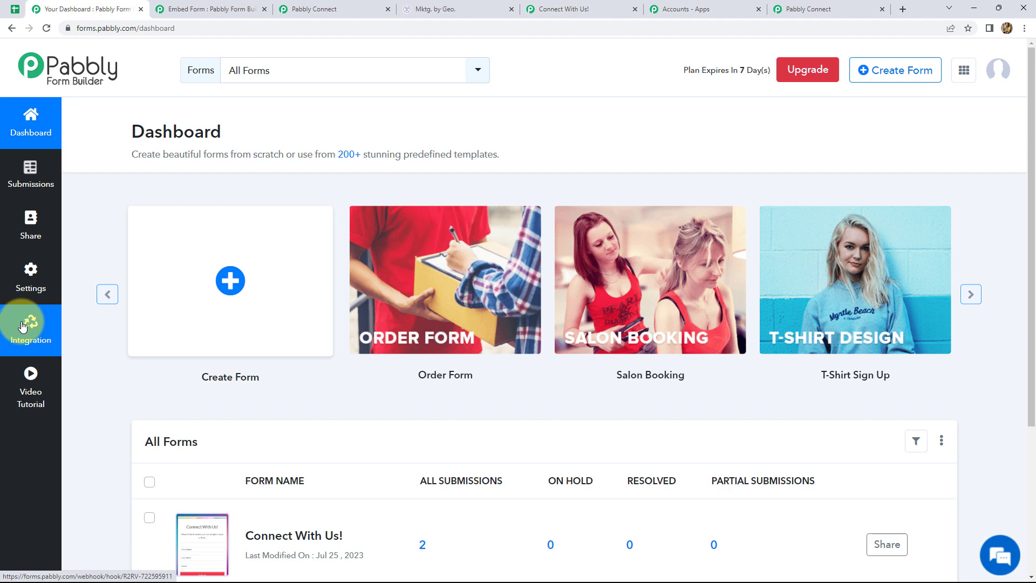
Add a webhook to the Connect With Us! form with the copied Pabbly Connect URL and save it.
left_click(22, 326)
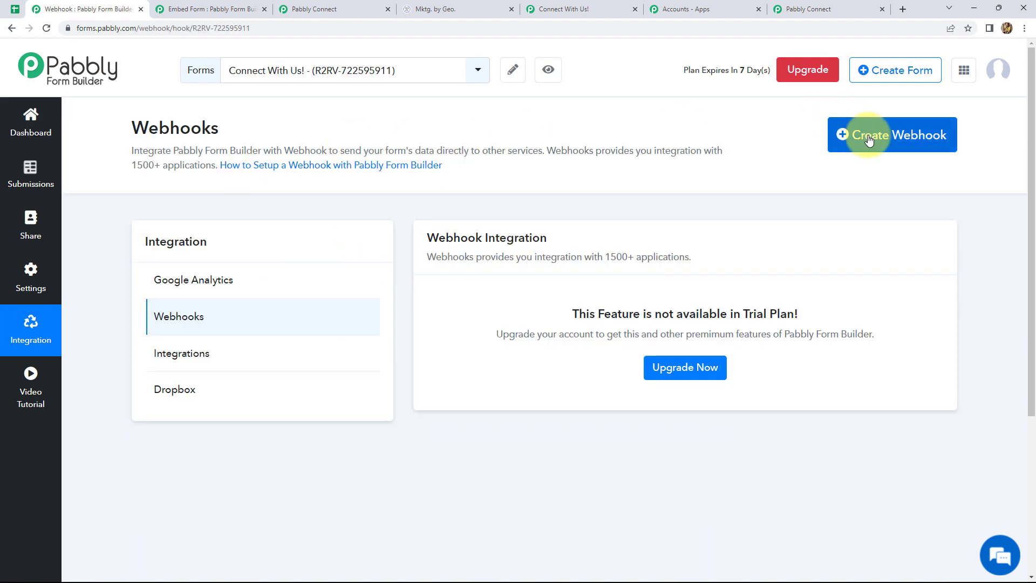
left_click(906, 134)
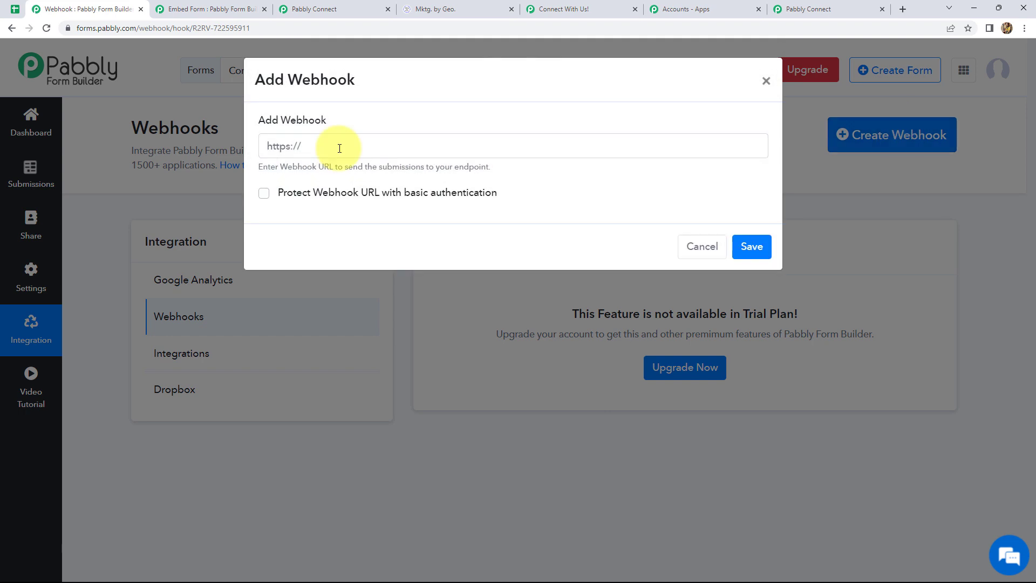
left_click(340, 148)
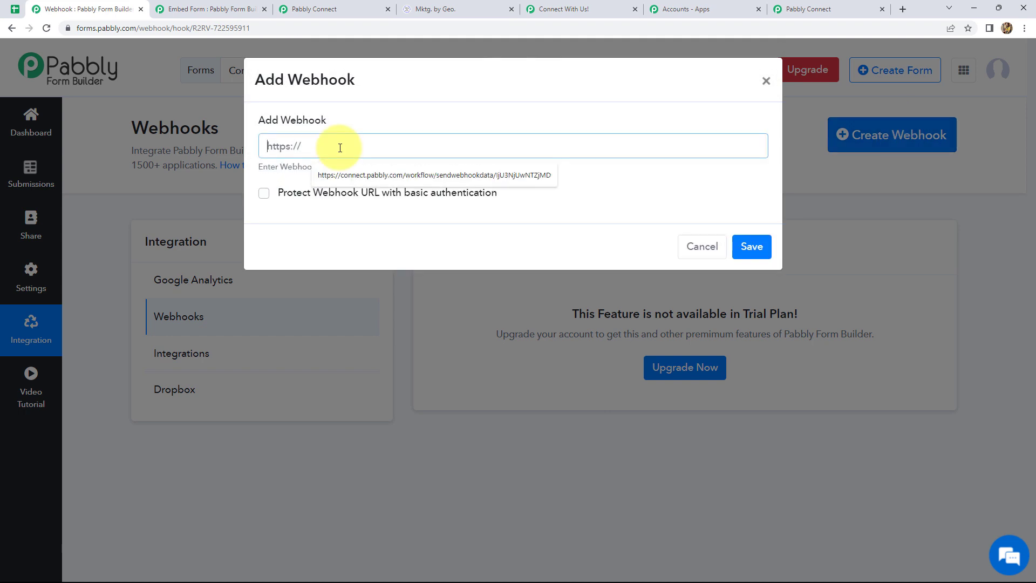
key("ctrl+v")
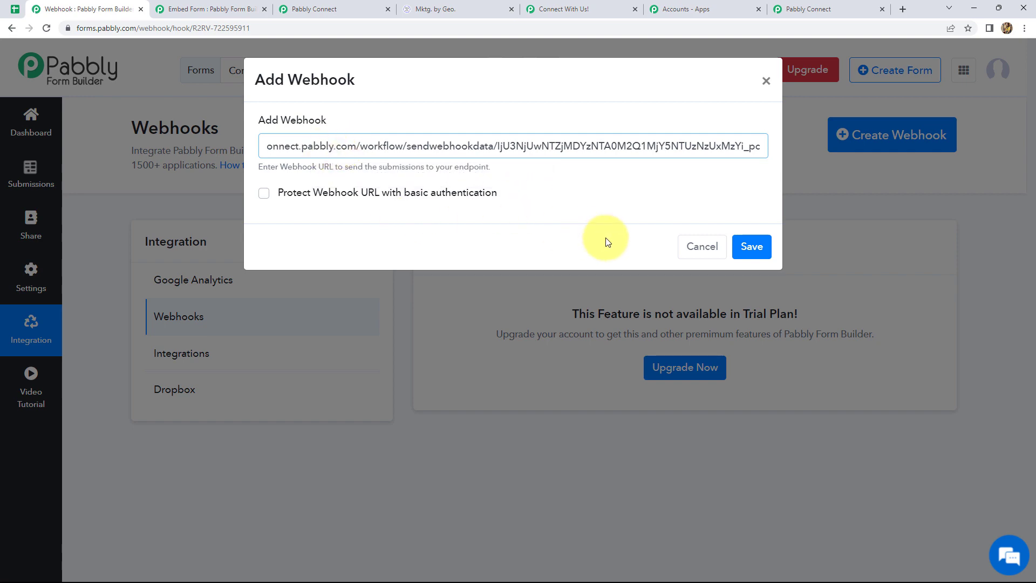
left_click(752, 247)
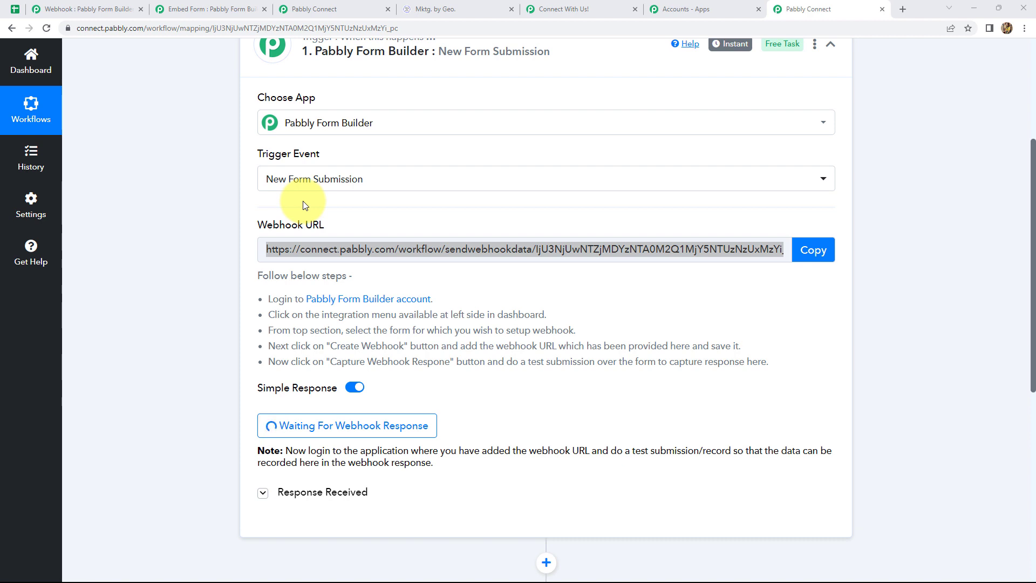
Return to the Form Builder dashboard and open the Connect With Us! form's actions menu.
left_click(563, 8)
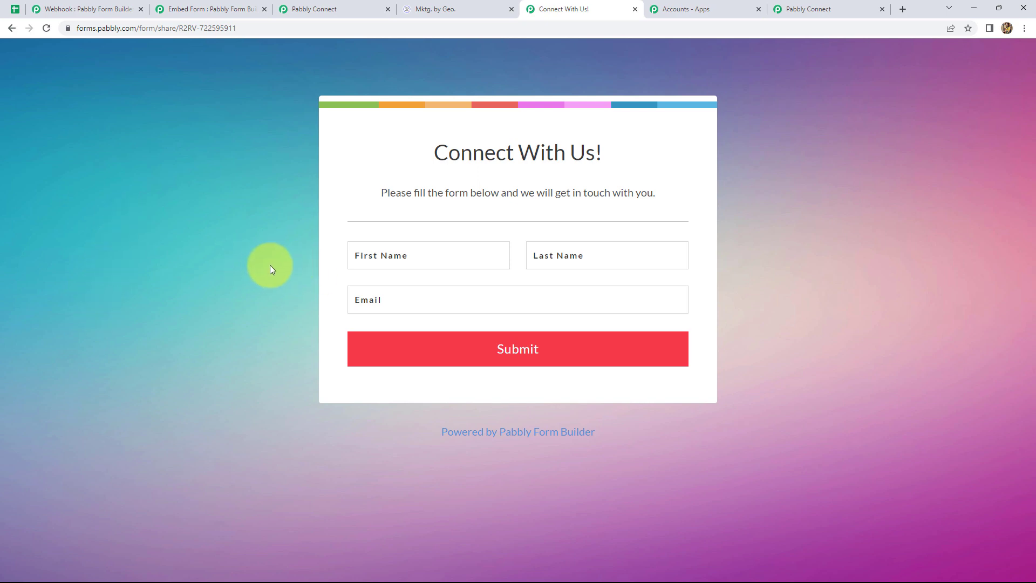
left_click(207, 8)
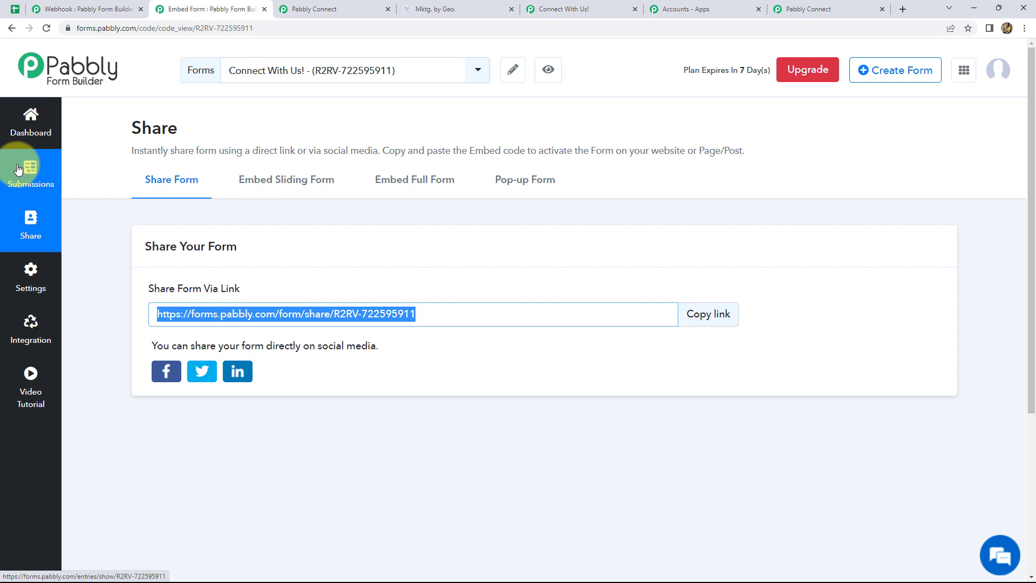
left_click(26, 135)
scroll(227, 378, "down", 3)
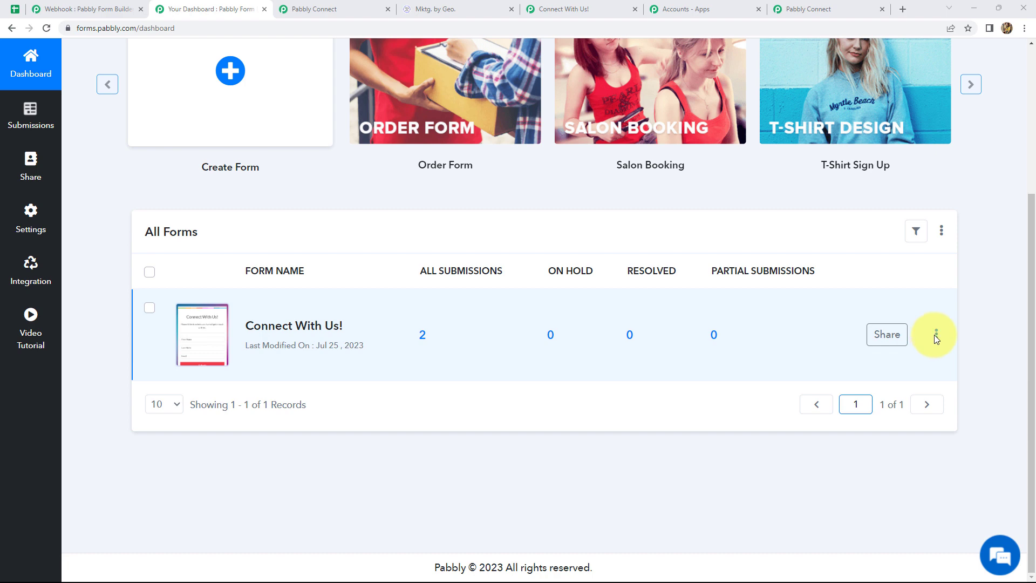
left_click(936, 335)
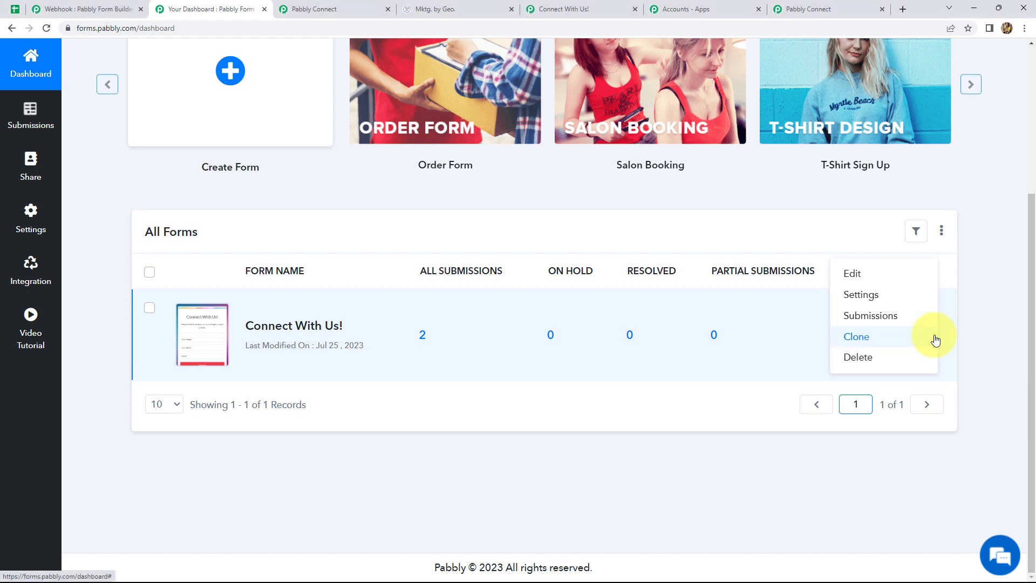
Open the Connect With Us! form in the editor, duplicate the Email field, then delete the duplicate.
left_click(898, 278)
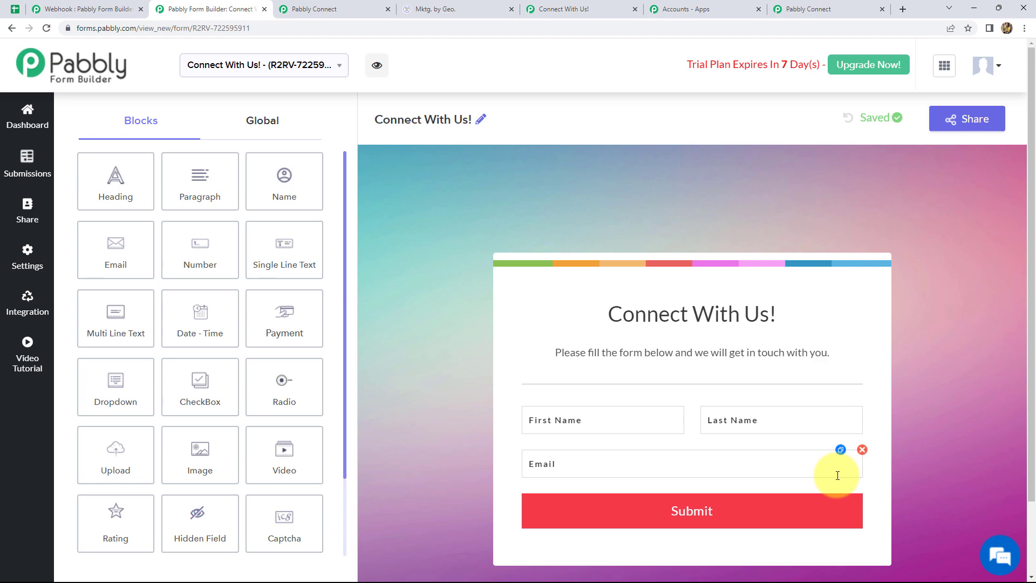
left_click(841, 451)
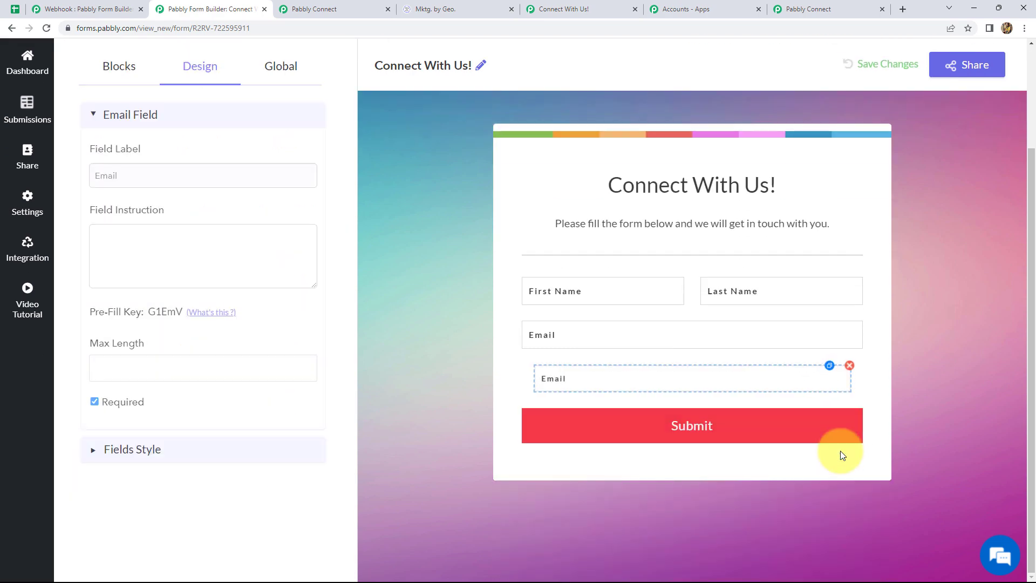
left_click(862, 365)
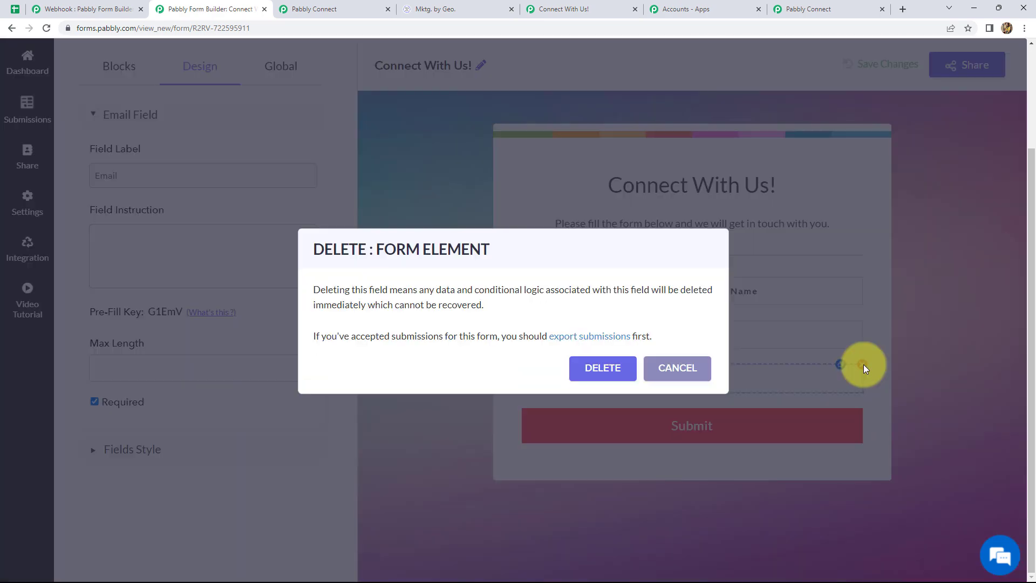
left_click(617, 369)
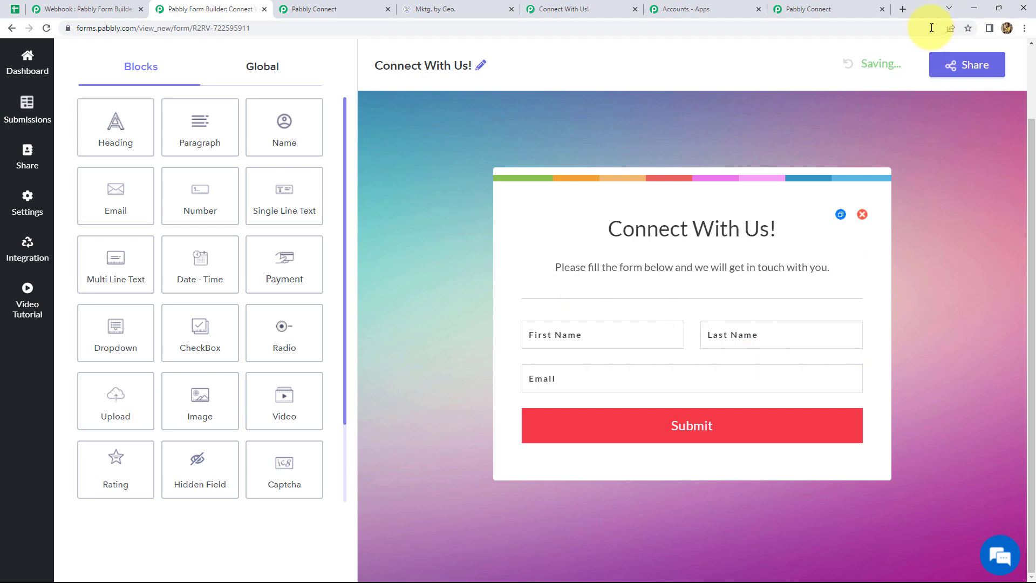
Copy the form's share link and load the live form in a new tab.
left_click(965, 72)
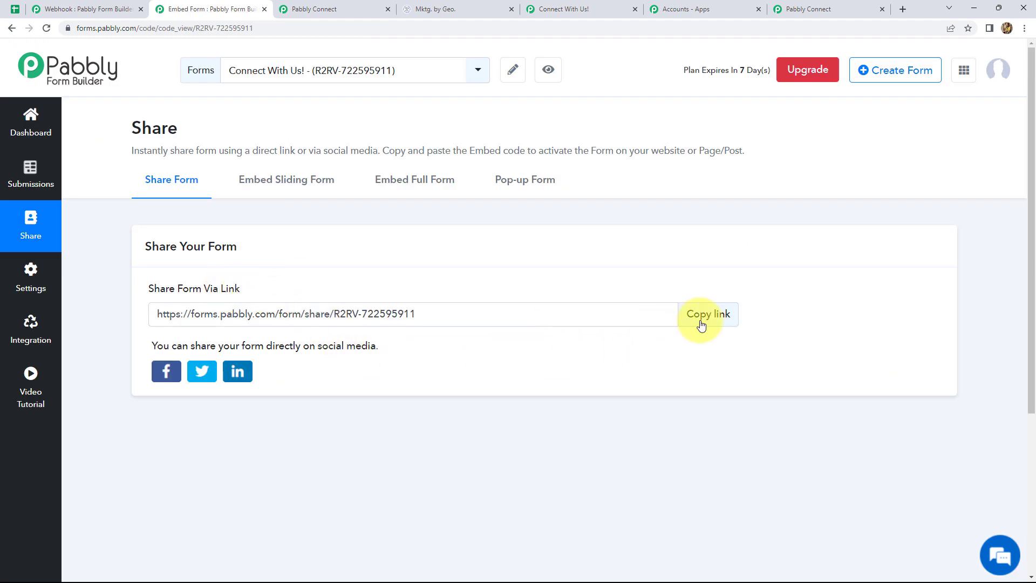
left_click(701, 321)
key("ctrl+t")
left_click(372, 245)
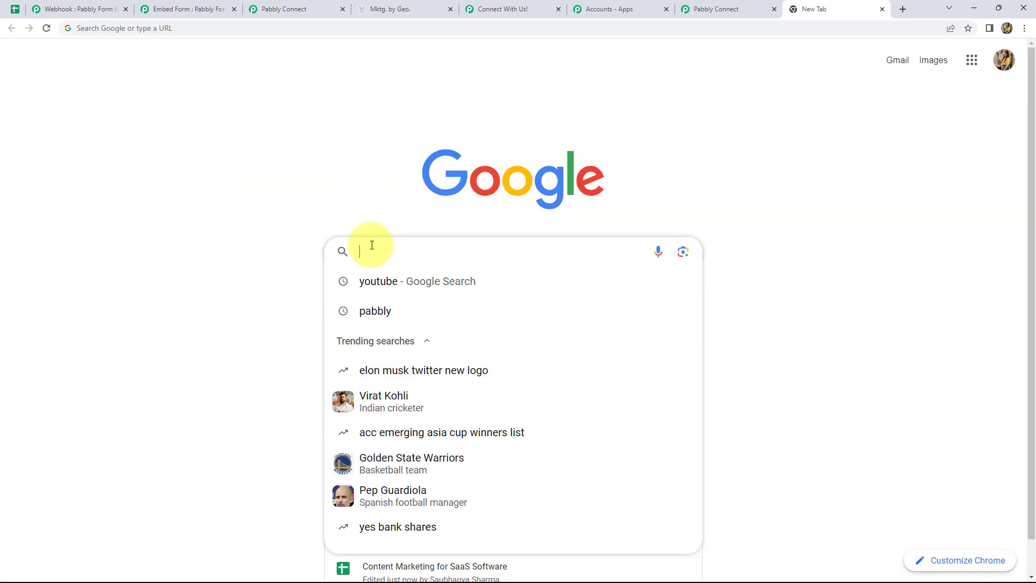
key("ctrl+v")
key("Return")
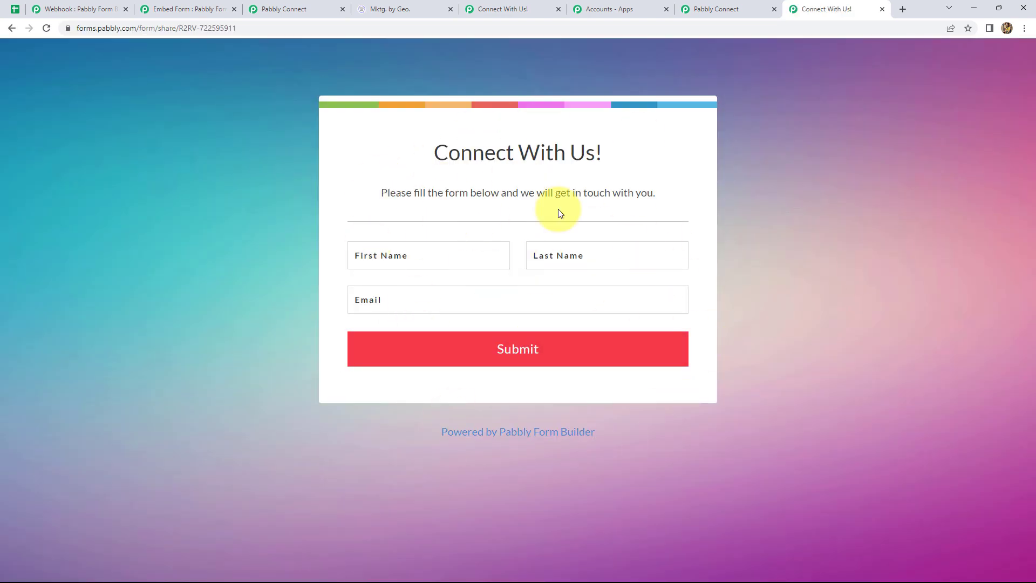
Submit a test entry with first name Test, last name Lead and a test e-mail.
left_click(447, 259)
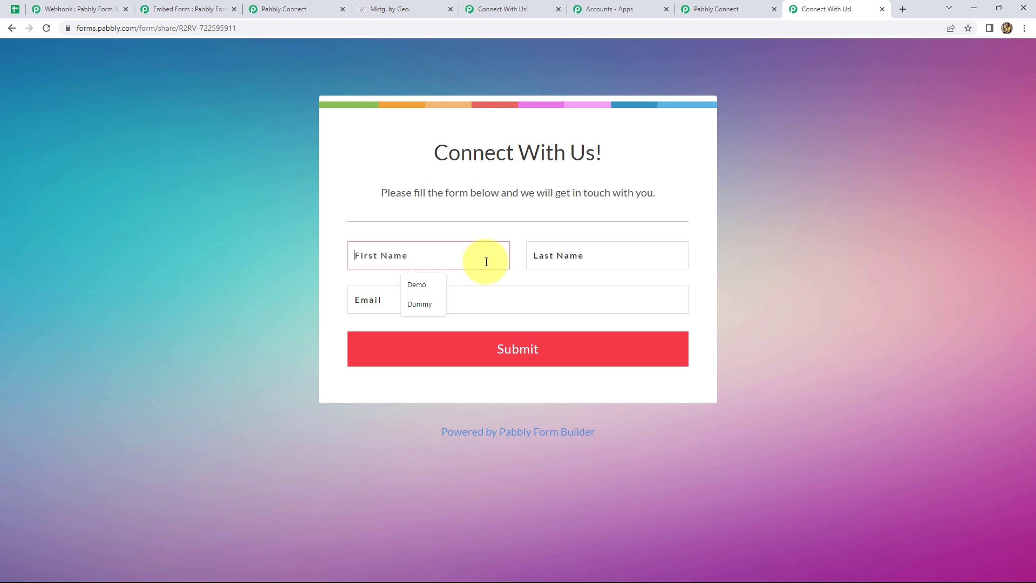
type("Test")
left_click(619, 247)
type("Lead")
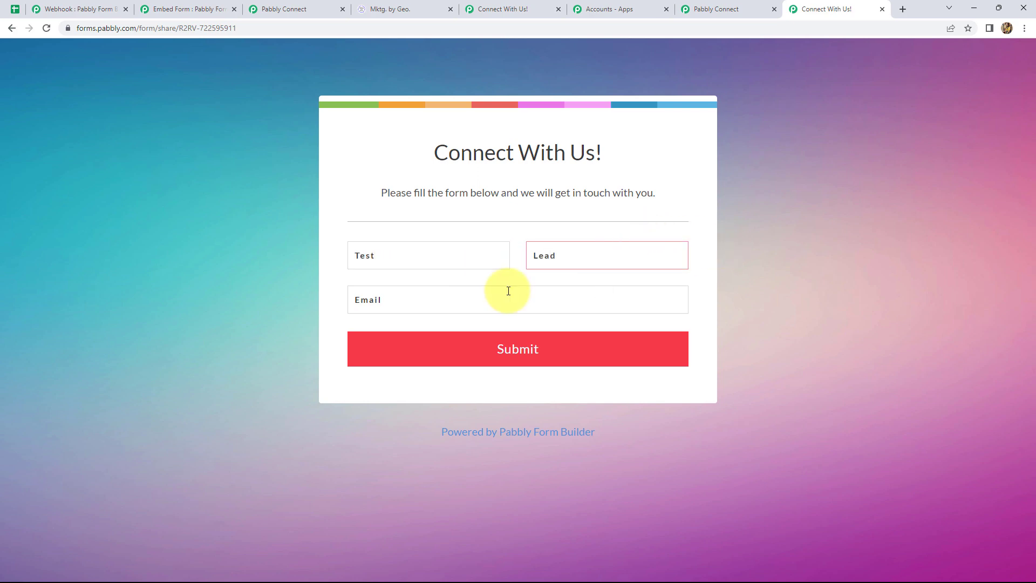
left_click(508, 291)
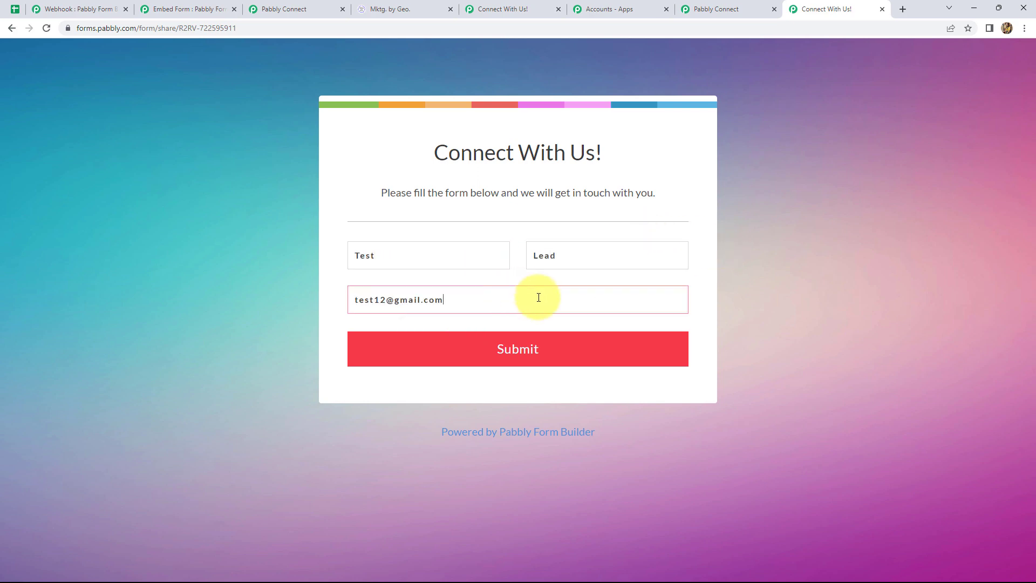
left_click(553, 350)
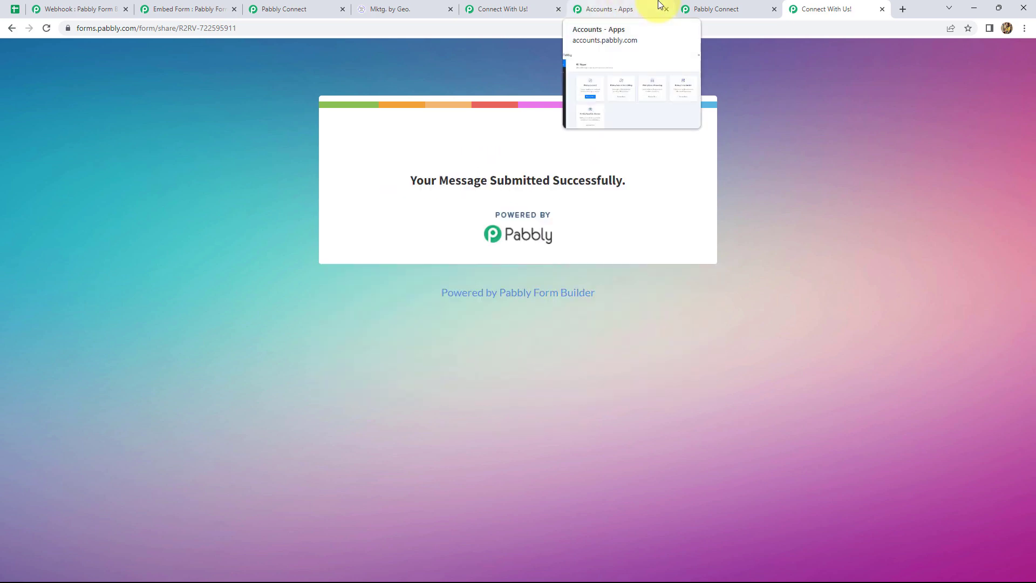
Check the captured response (Test, Lead, e-mail) in Pabbly Connect and expand the action step.
left_click(709, 9)
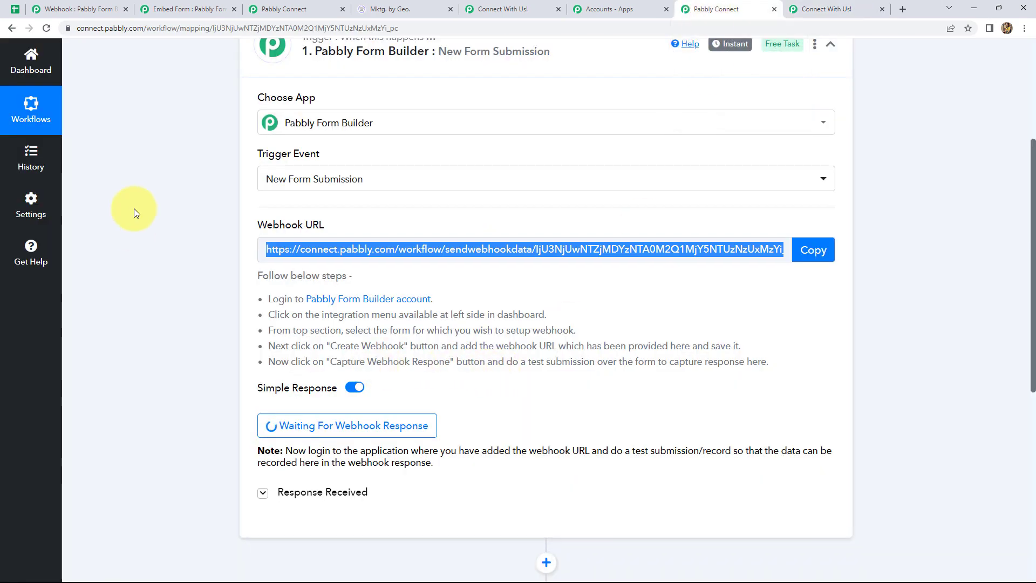
scroll(521, 320, "down", 3)
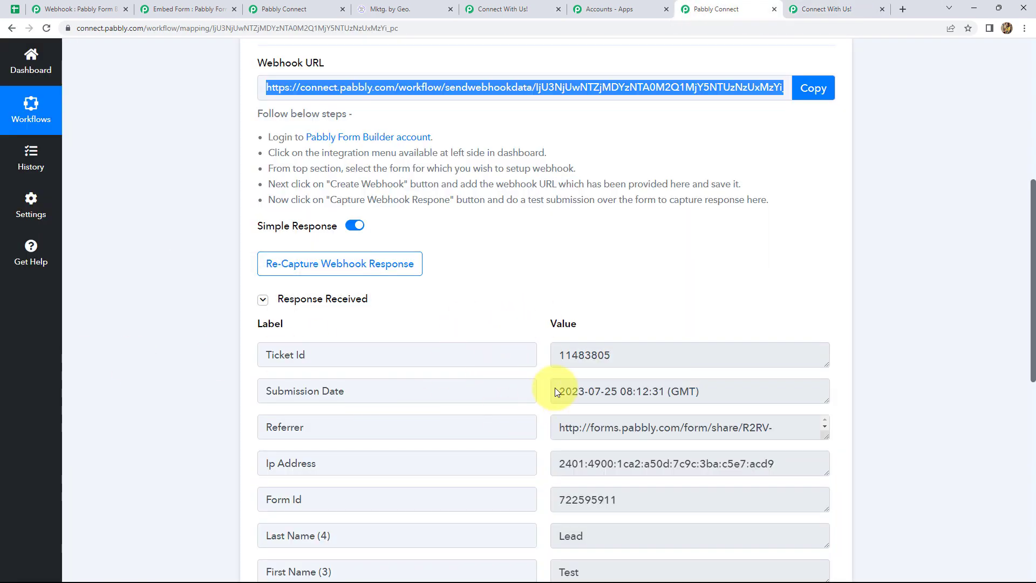
scroll(550, 388, "down", 3)
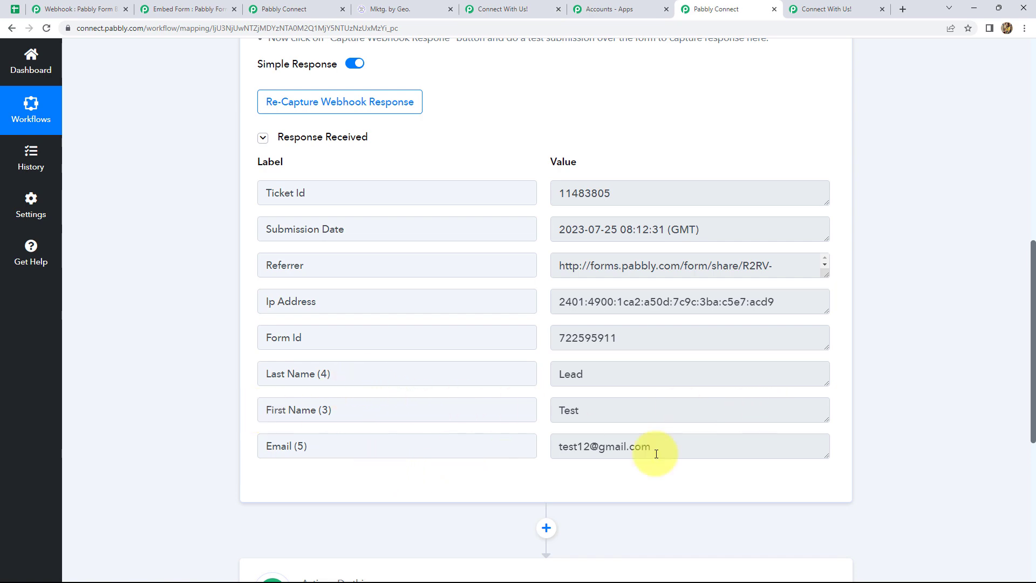
scroll(514, 319, "down", 4)
scroll(515, 323, "up", 3)
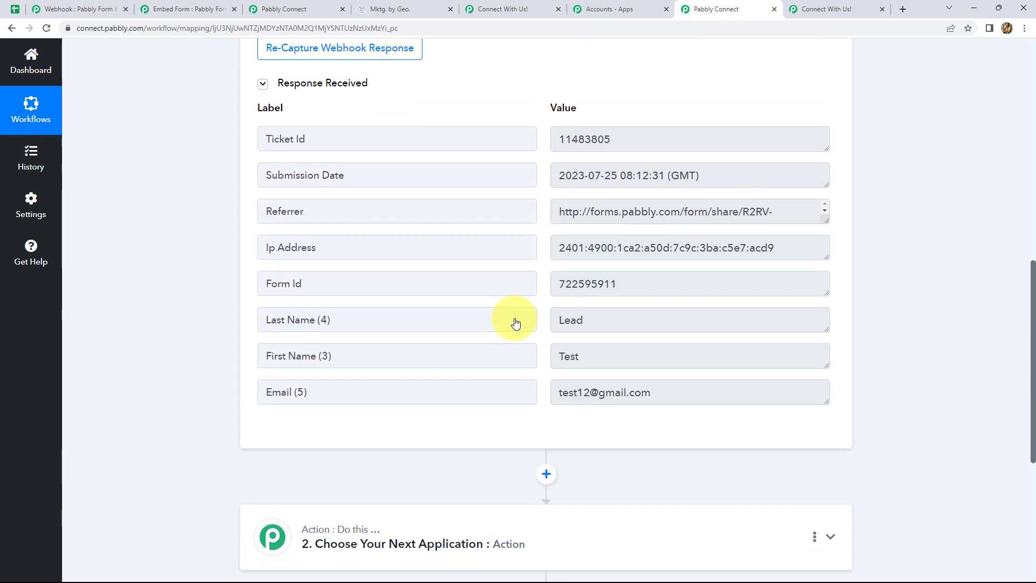
scroll(515, 323, "down", 4)
left_click(512, 345)
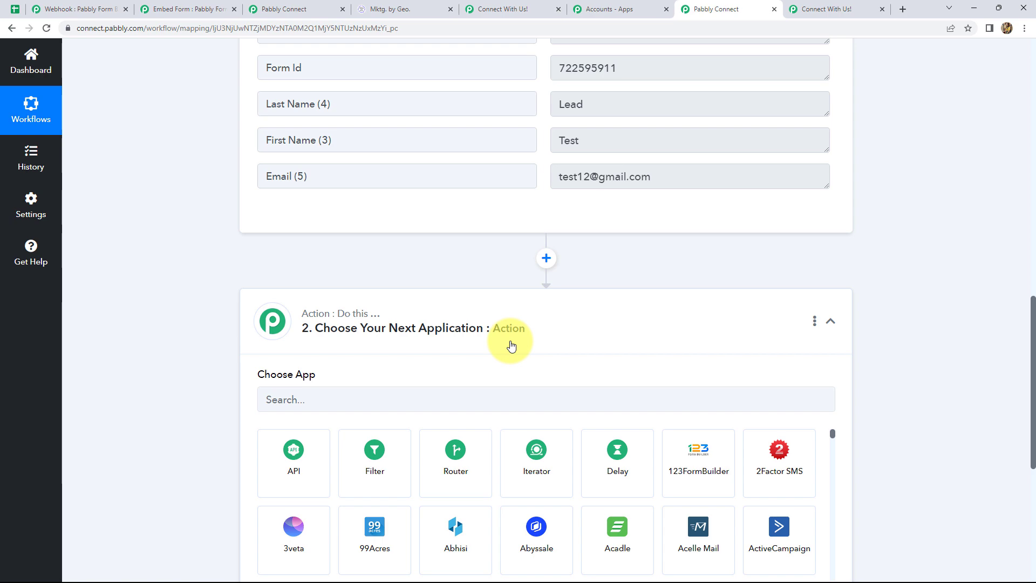
Set the action step to LeadConnector V2 with the Create Contact event.
left_click(420, 4)
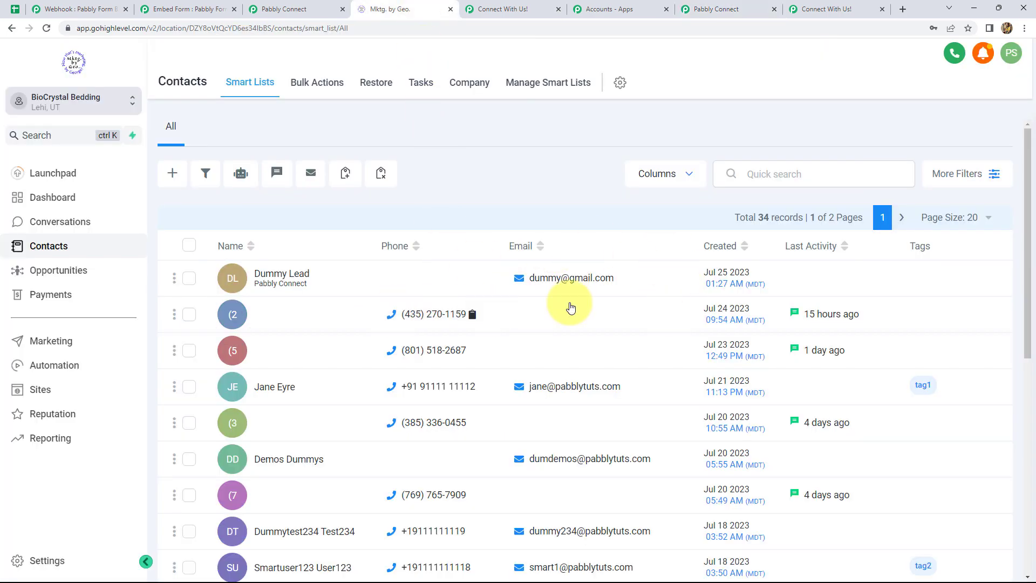
left_click(728, 14)
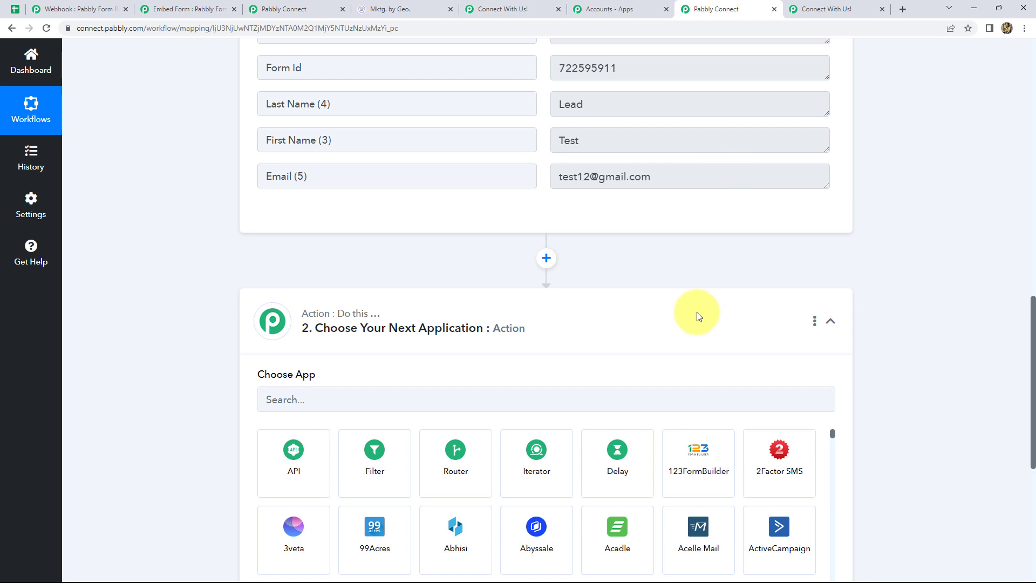
left_click(485, 402)
type("lead")
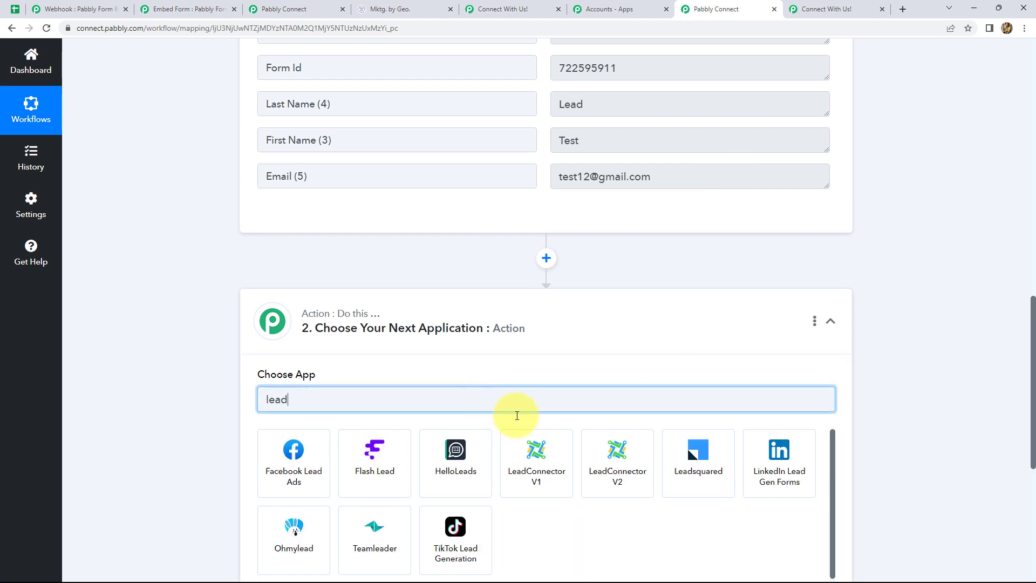
left_click(622, 474)
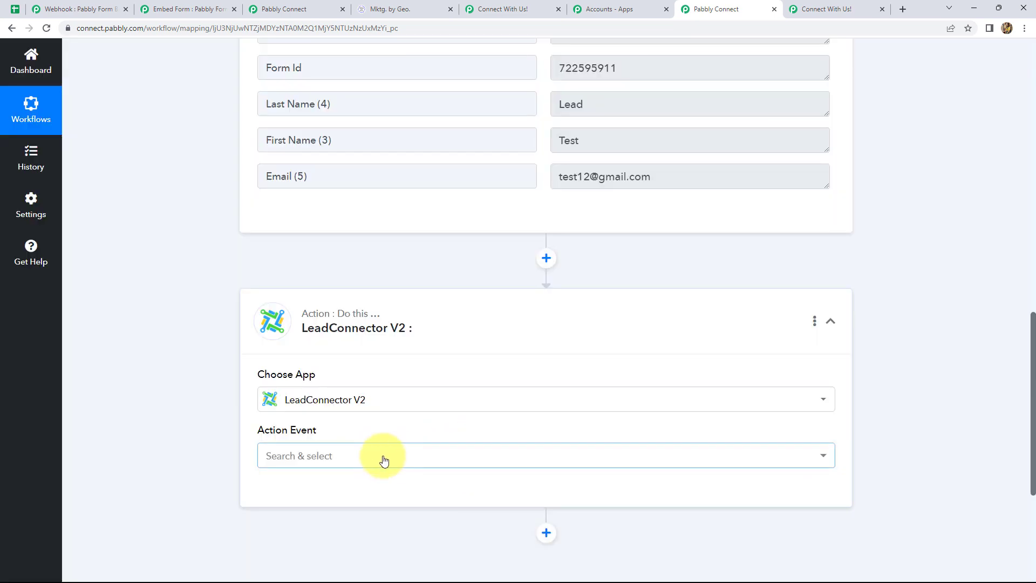
left_click(384, 461)
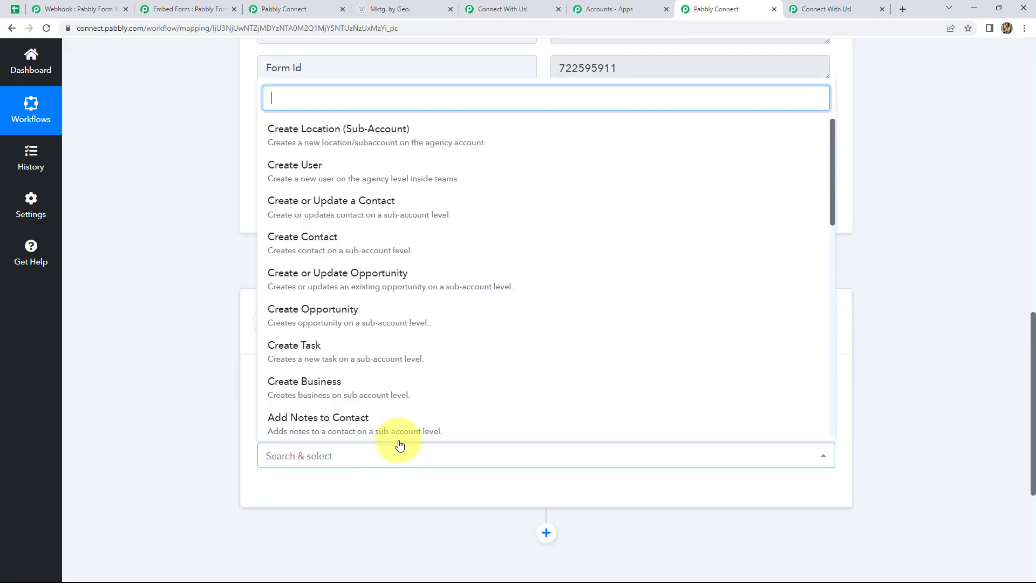
left_click(351, 237)
Add and authorize a new LeadConnector V2 connection for the business sub-account.
left_click(294, 490)
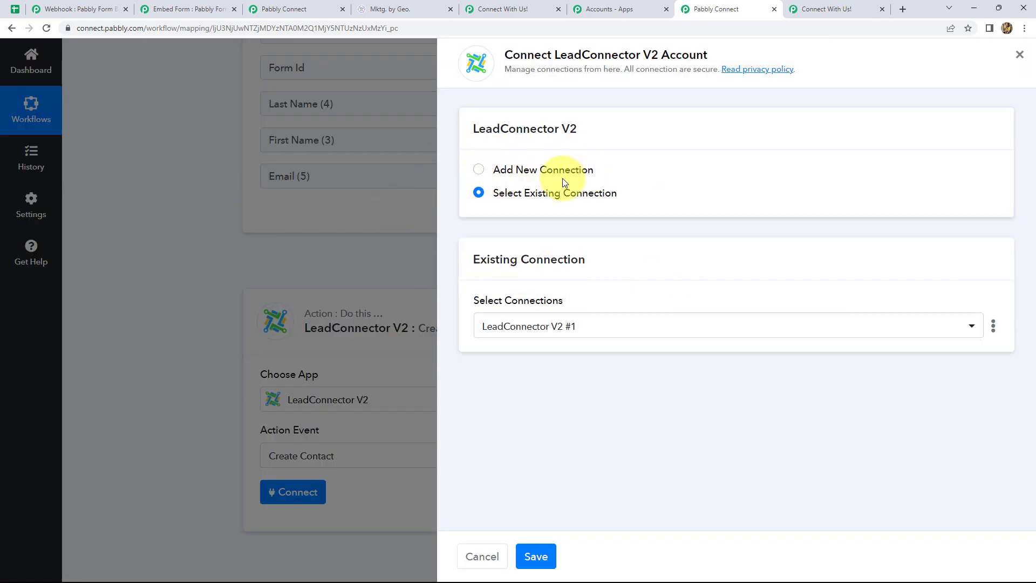
left_click(480, 170)
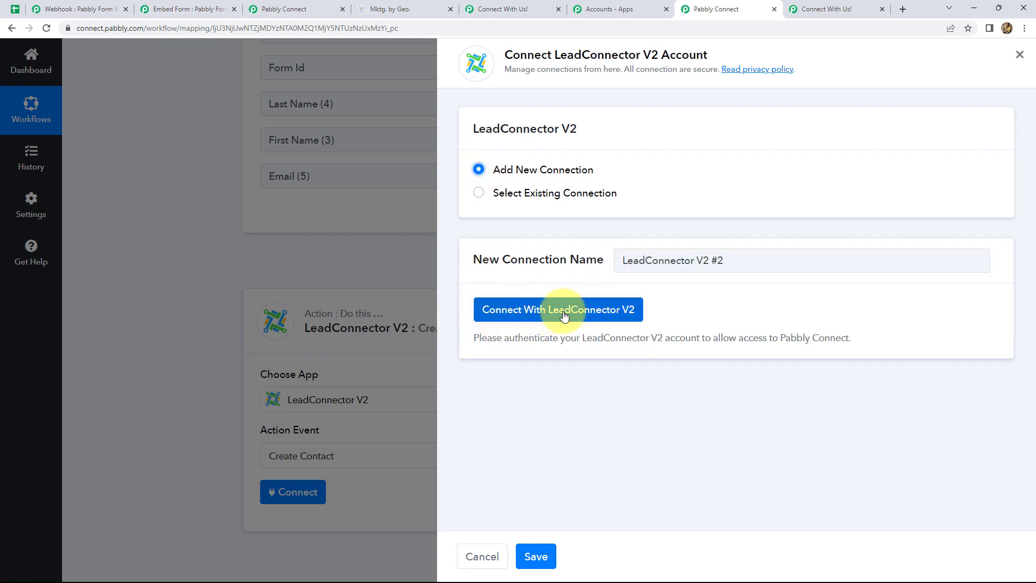
left_click(582, 306)
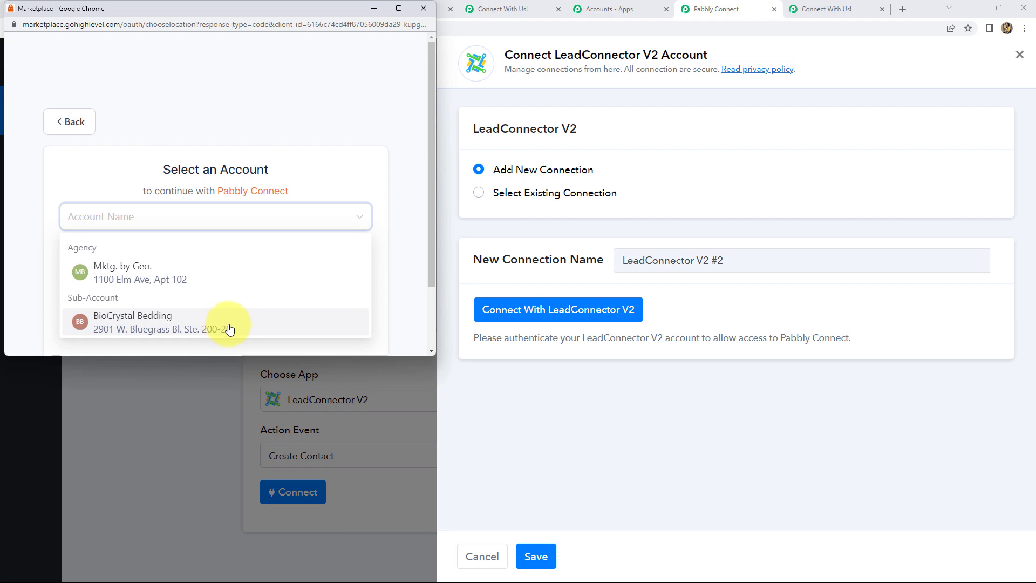
left_click(229, 329)
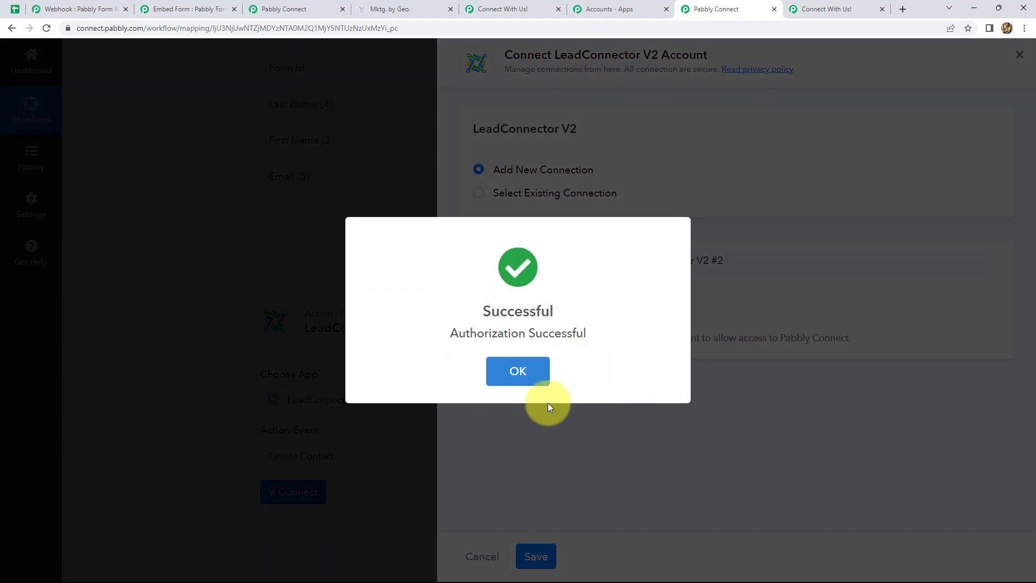
left_click(548, 403)
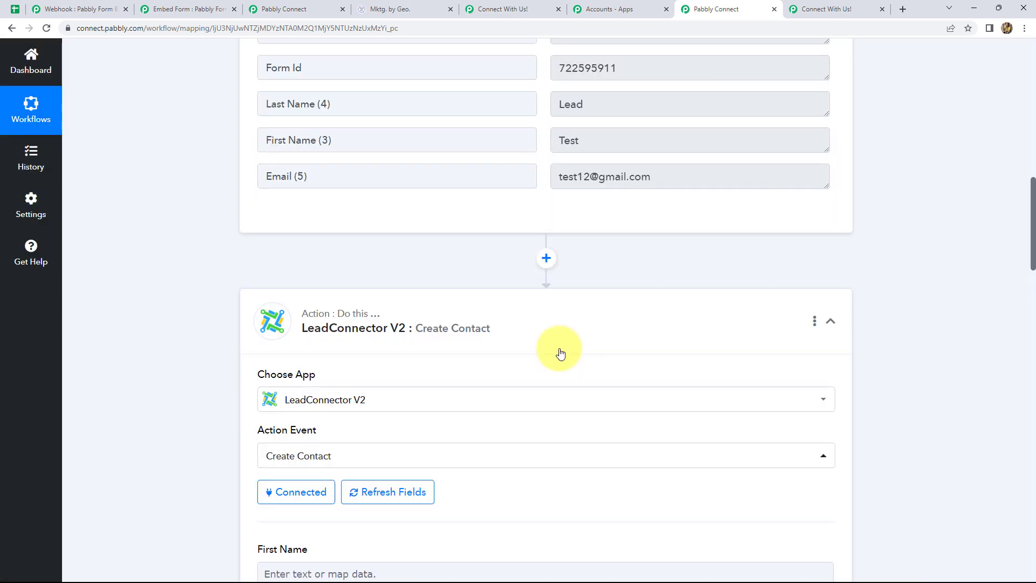
Map the form submission's First Name into the Create Contact First Name field.
scroll(509, 387, "down", 4)
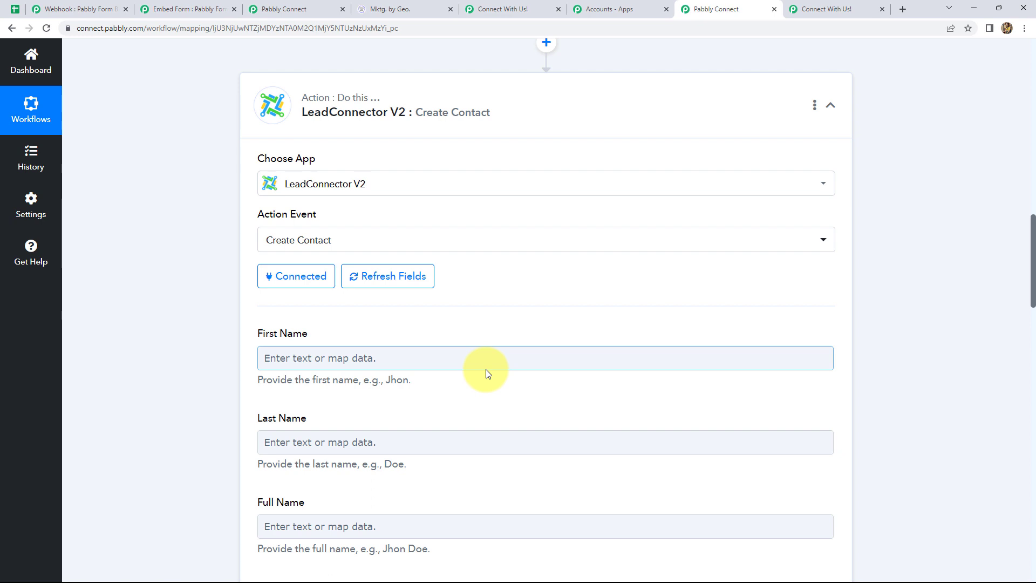
scroll(418, 250, "down", 2)
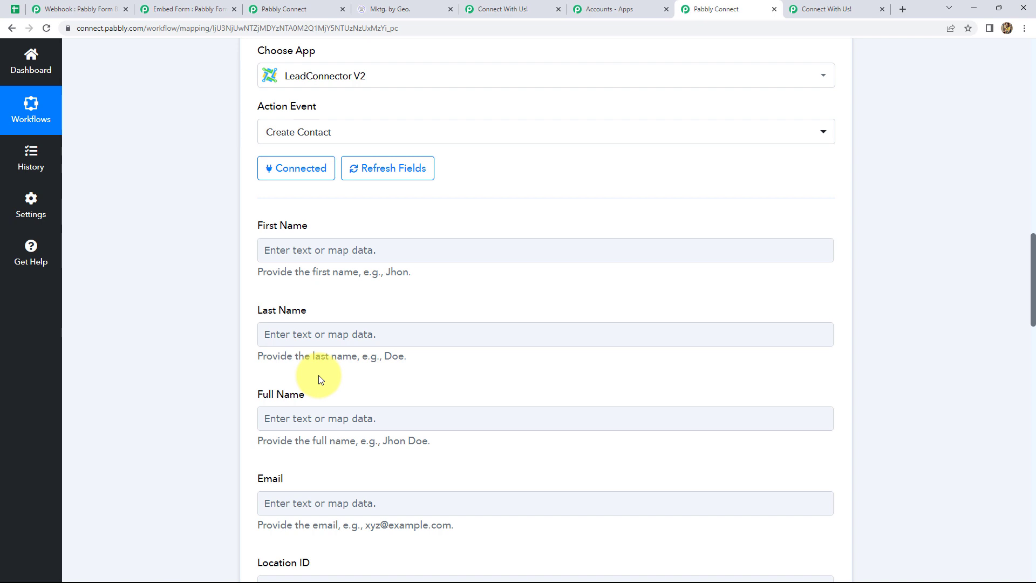
left_click(287, 248)
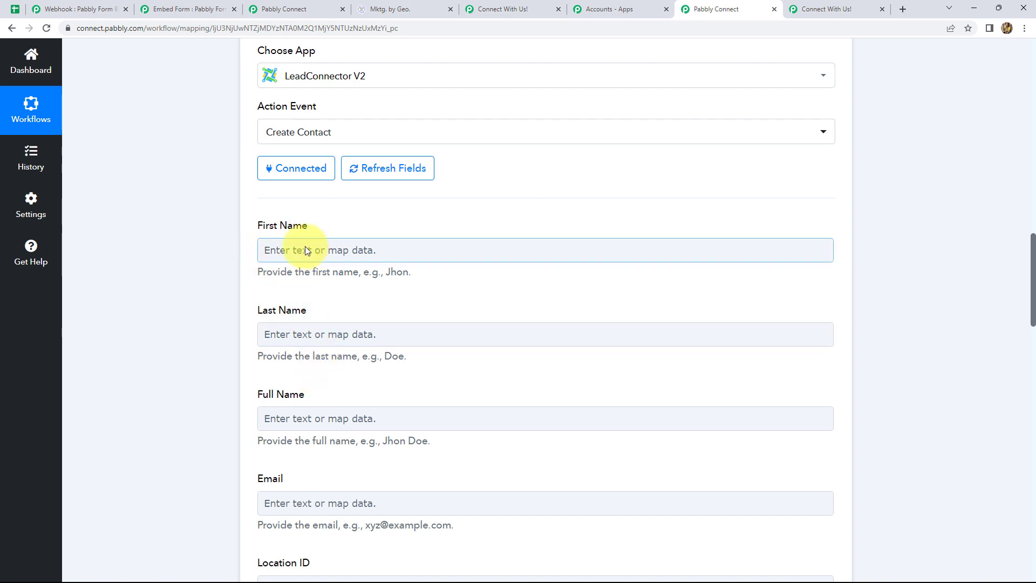
left_click(326, 251)
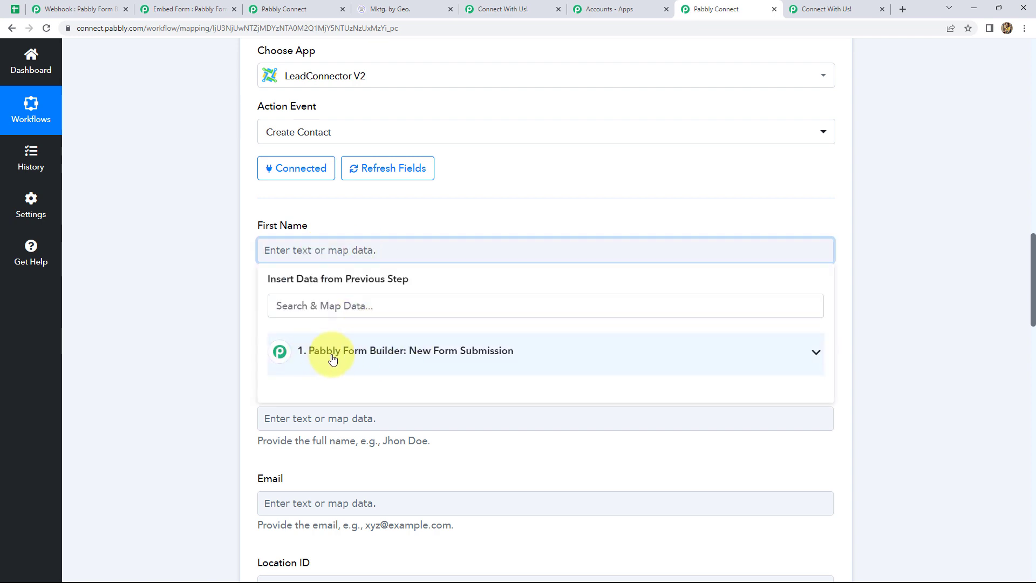
left_click(489, 354)
scroll(475, 429, "down", 2)
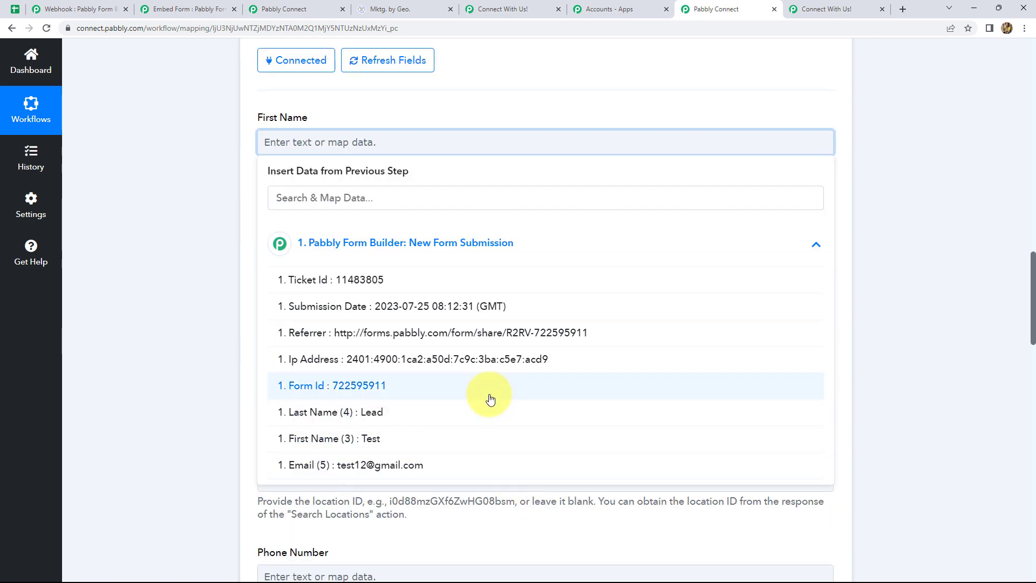
left_click(467, 441)
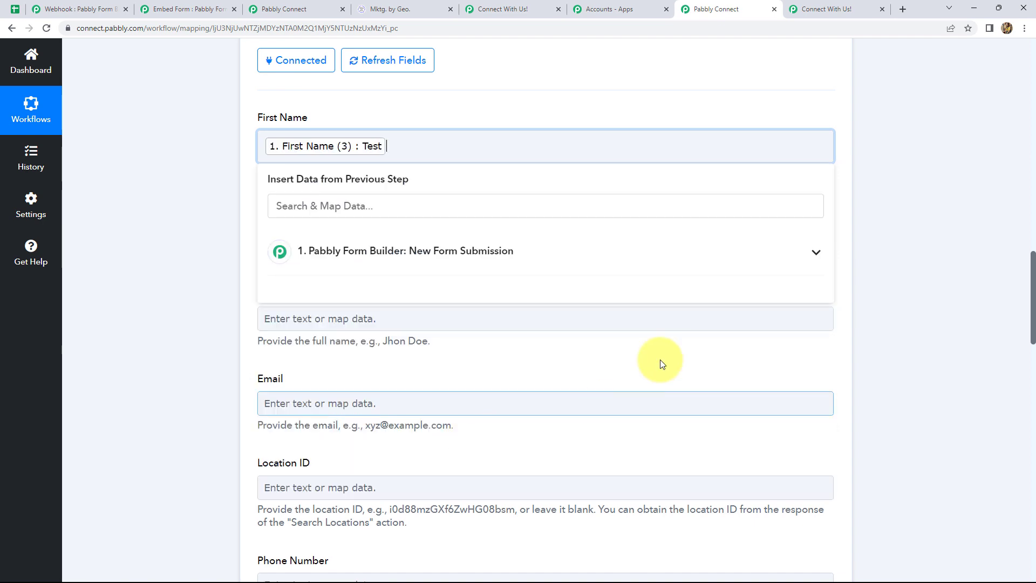
left_click(931, 110)
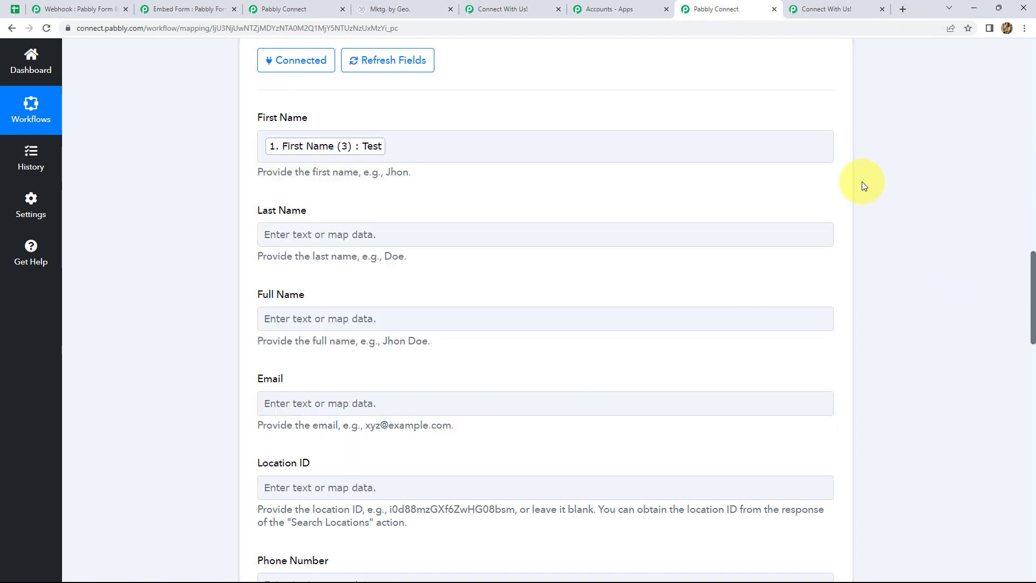
Map the submitted Last Name and Email into the Last Name and Email fields.
left_click(461, 236)
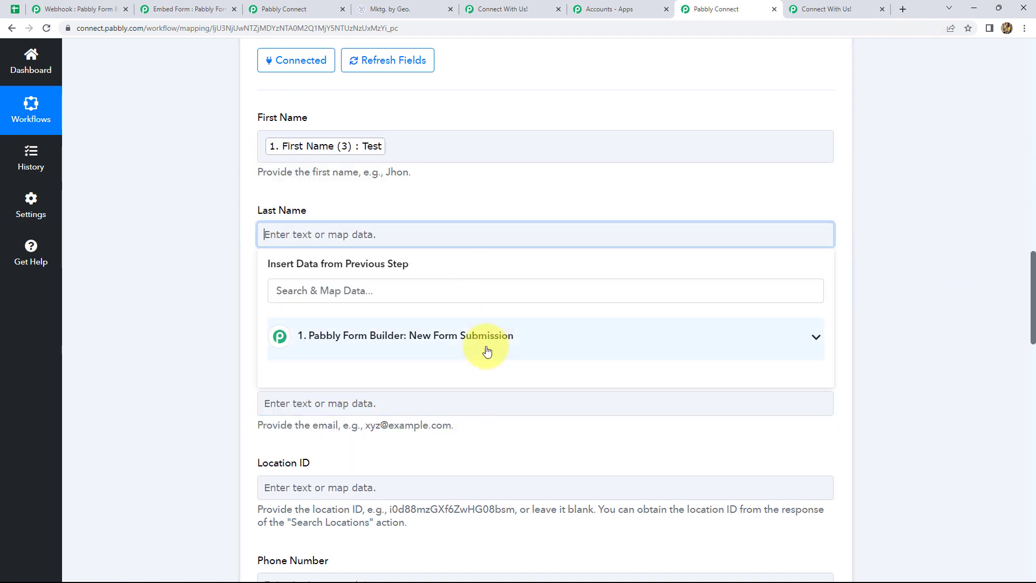
left_click(462, 335)
left_click(558, 324)
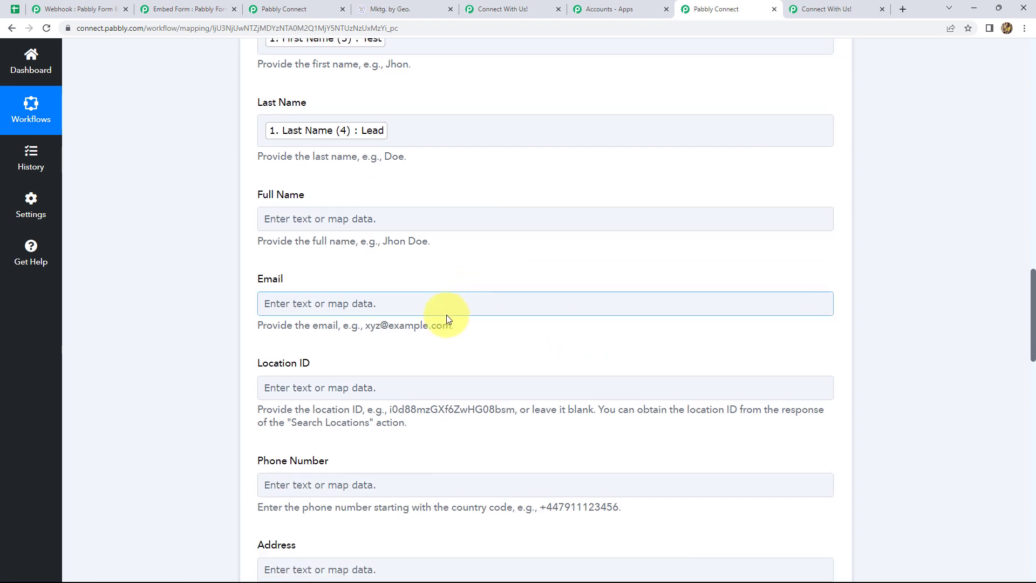
left_click(482, 306)
left_click(463, 402)
left_click(557, 426)
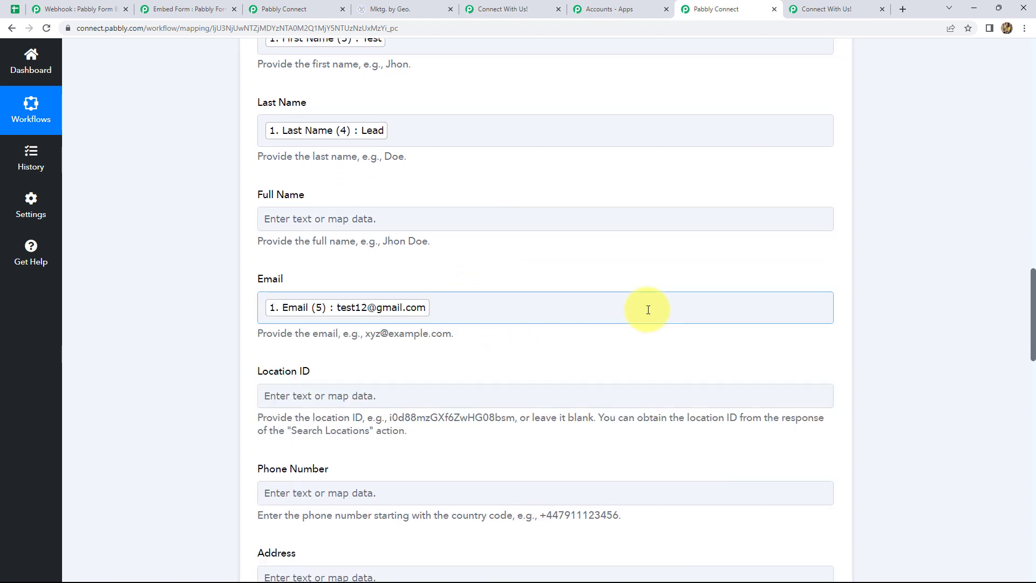
Leave the Location ID and Phone Number fields unmapped.
scroll(620, 324, "down", 2)
left_click(325, 293)
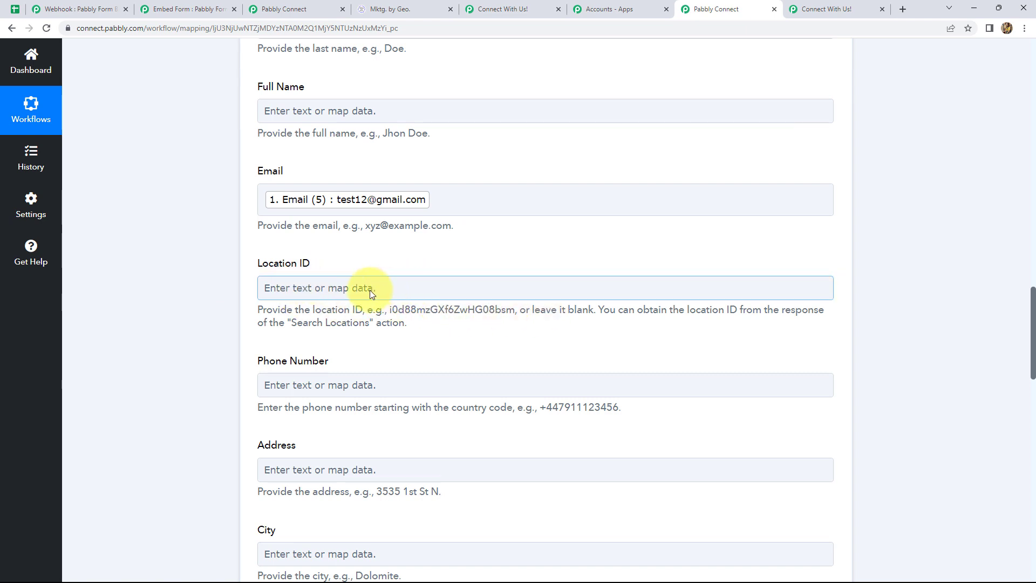
scroll(372, 361, "down", 2)
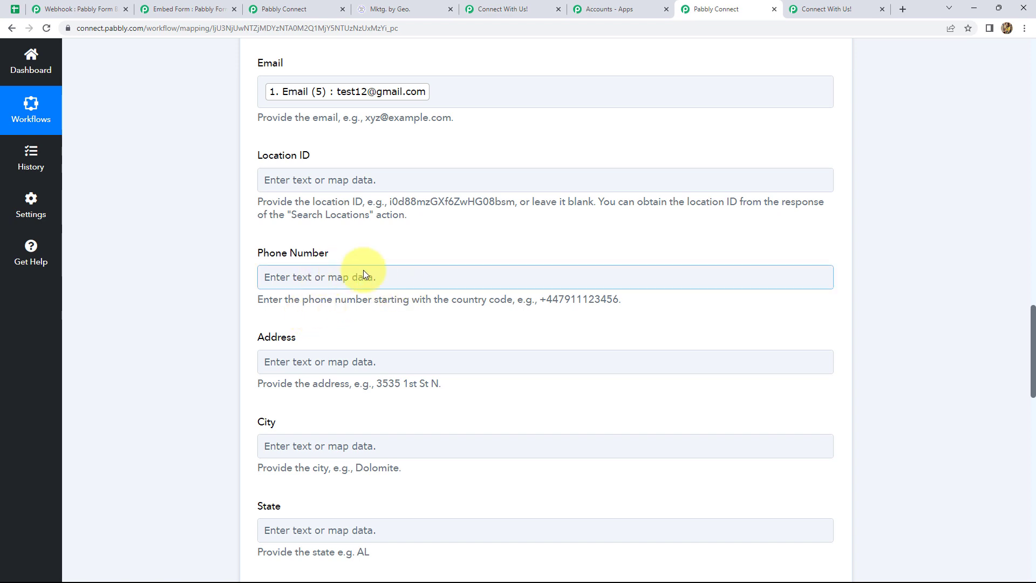
left_click(476, 283)
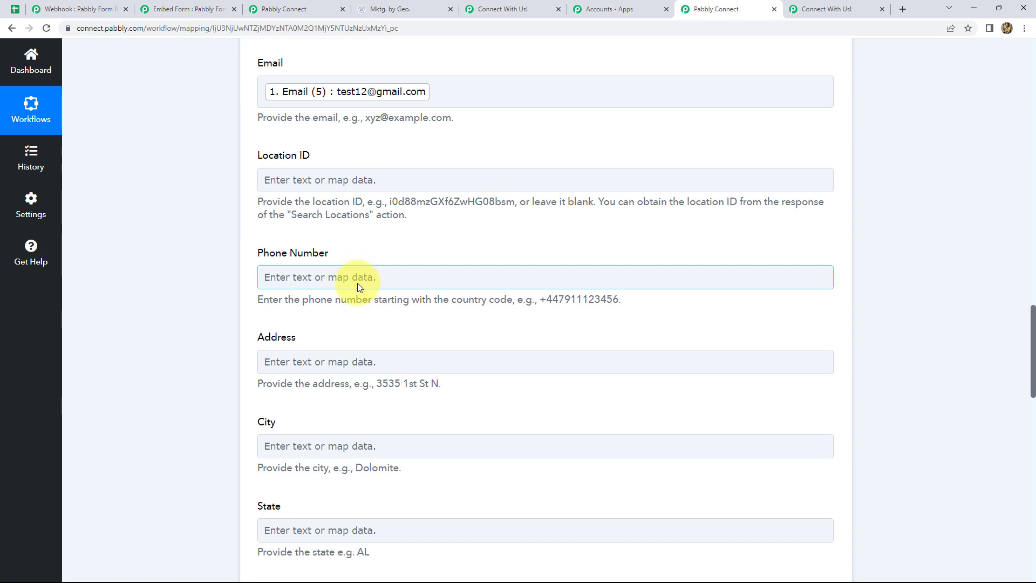
left_click(369, 299)
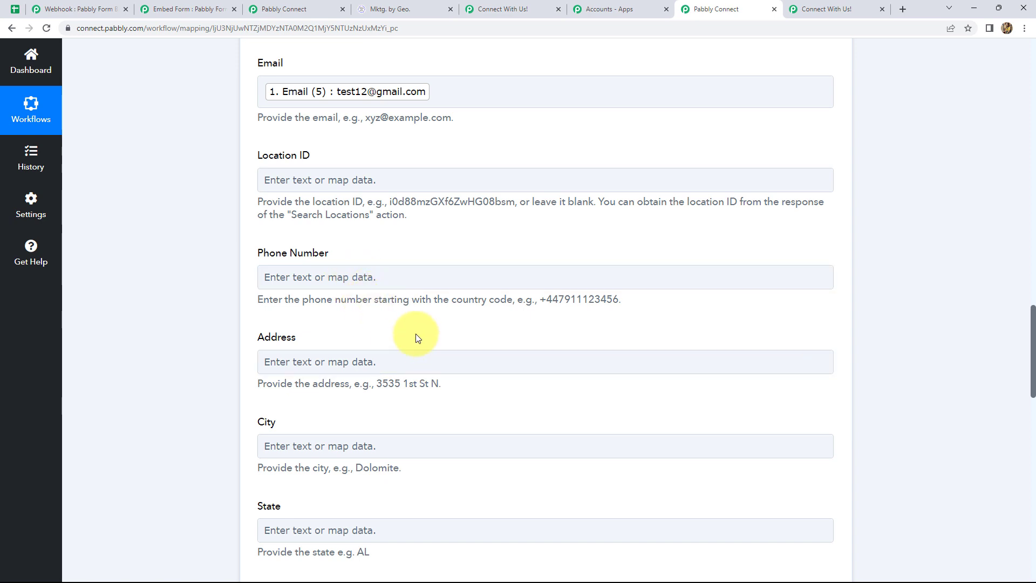
scroll(380, 316, "down", 2)
Fill City with Bhopal, State with MP and Country with India.
left_click(370, 336)
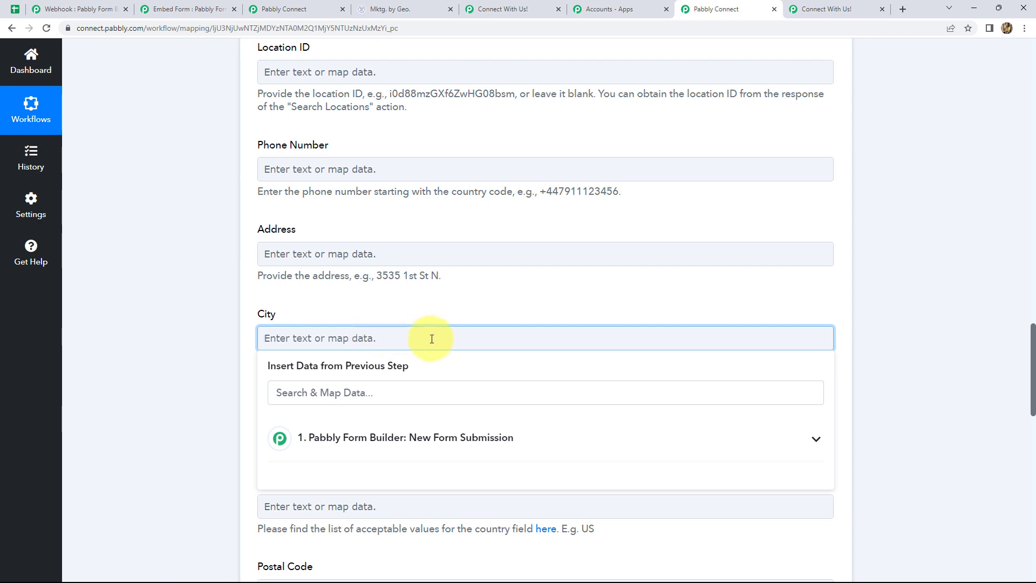
type("Bhopal")
left_click(914, 393)
scroll(914, 393, "down", 2)
left_click(480, 317)
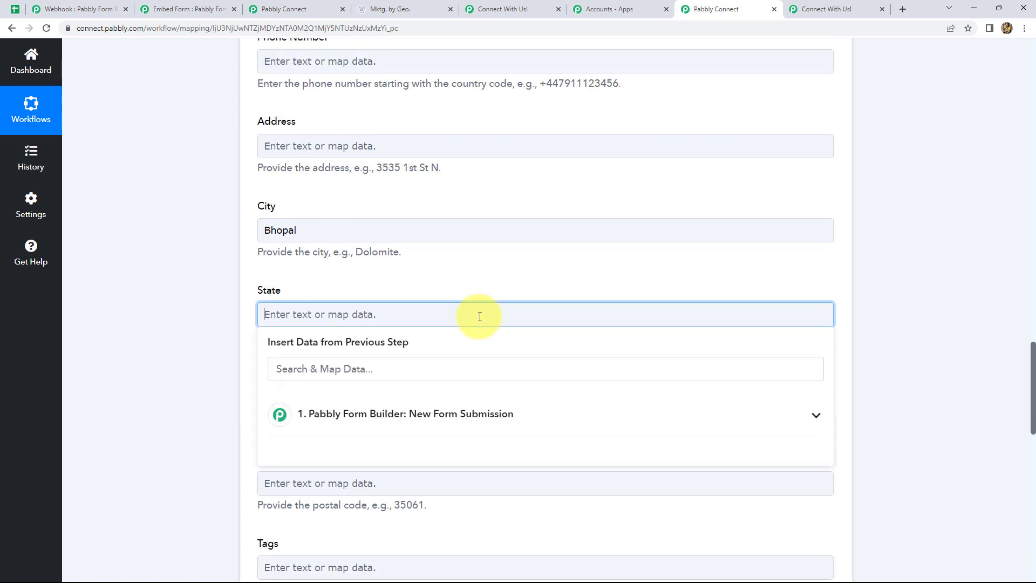
type("MP")
scroll(509, 318, "down", 2)
left_click(513, 283)
type("India")
scroll(454, 275, "down", 2)
left_click(393, 266)
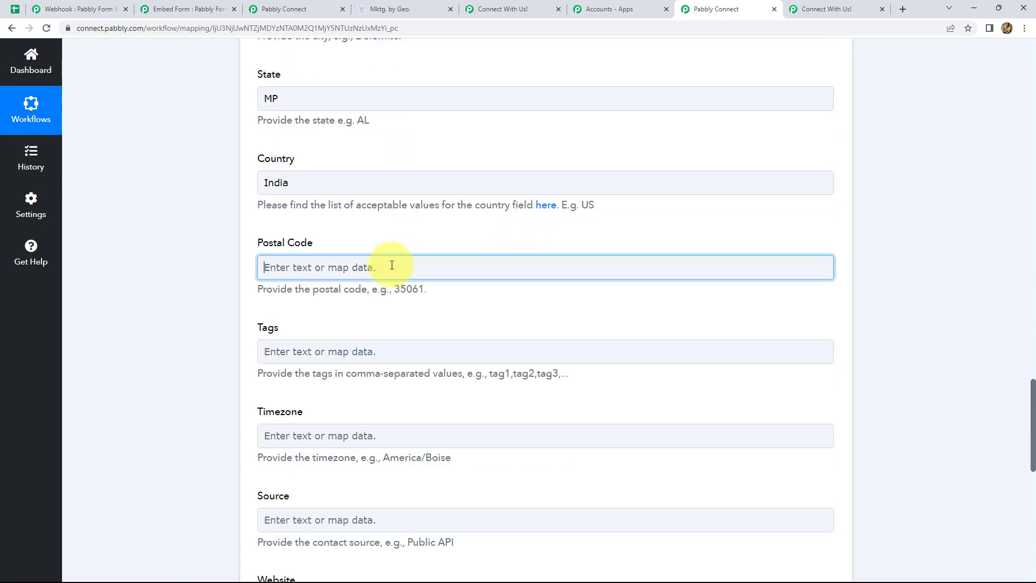
scroll(513, 241, "down", 10)
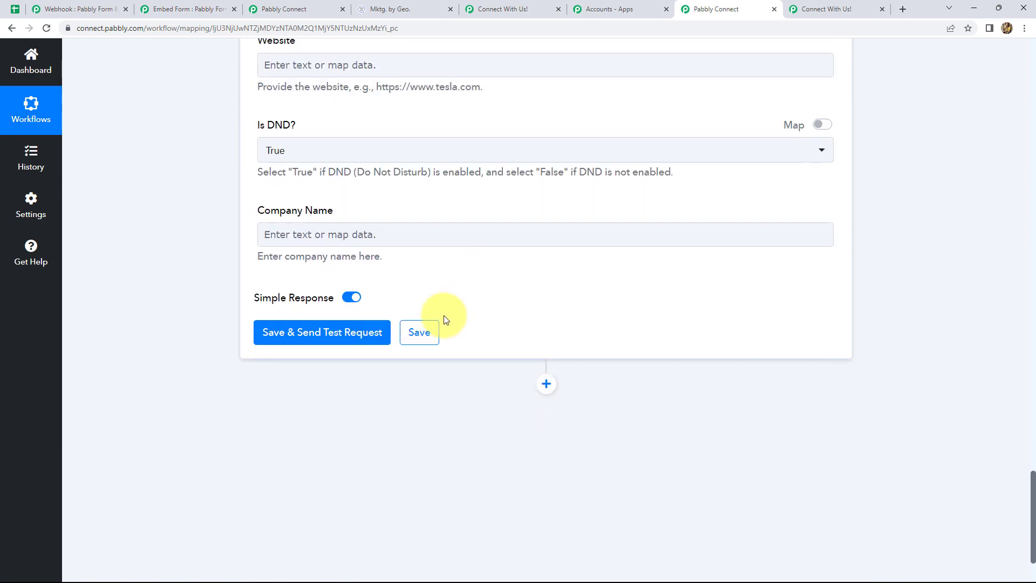
Save and send the test request, check the returned contact, then switch to GoHighLevel.
left_click(356, 335)
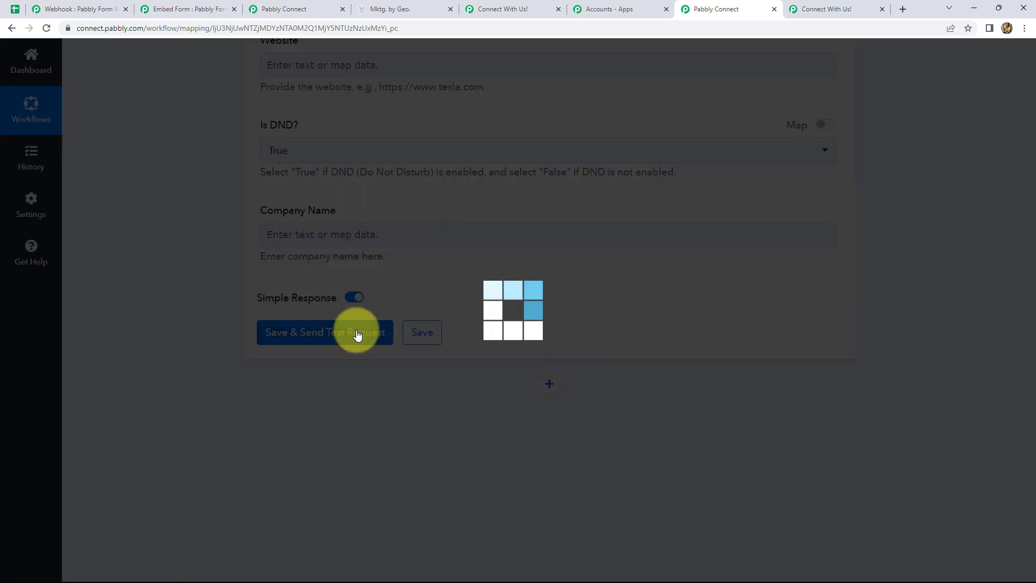
scroll(487, 424, "up", 5)
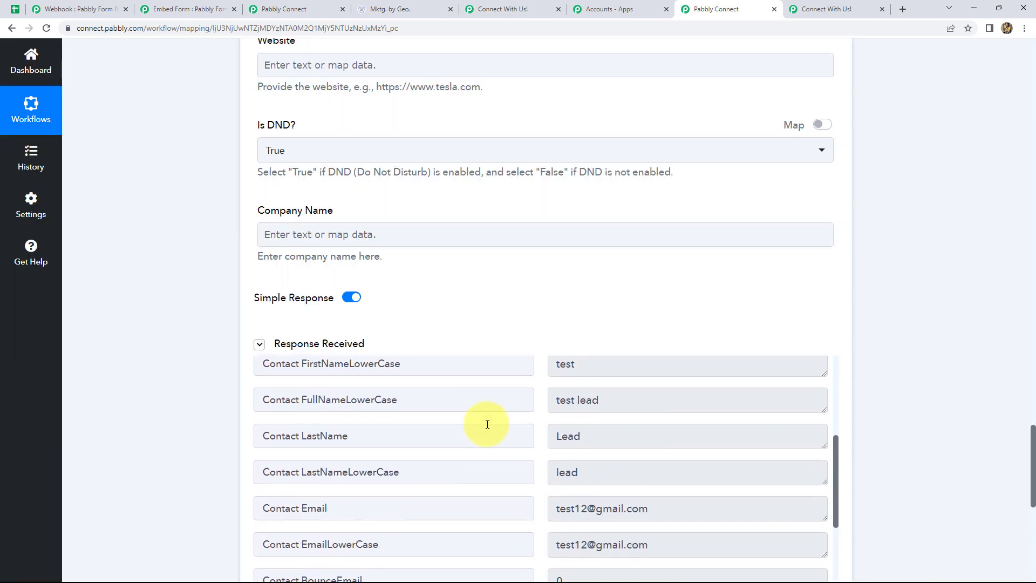
scroll(540, 306, "up", 1)
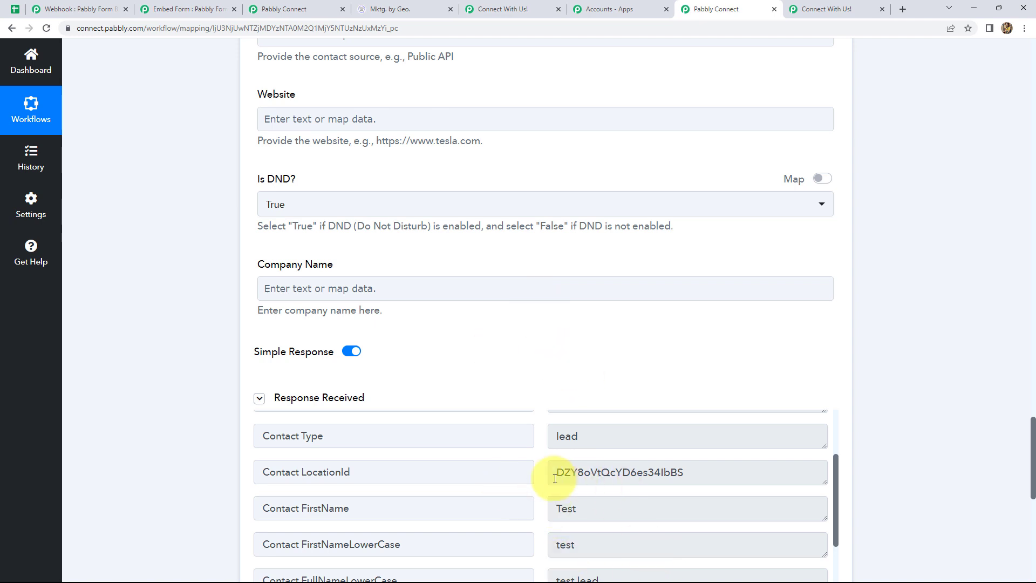
left_click(391, 10)
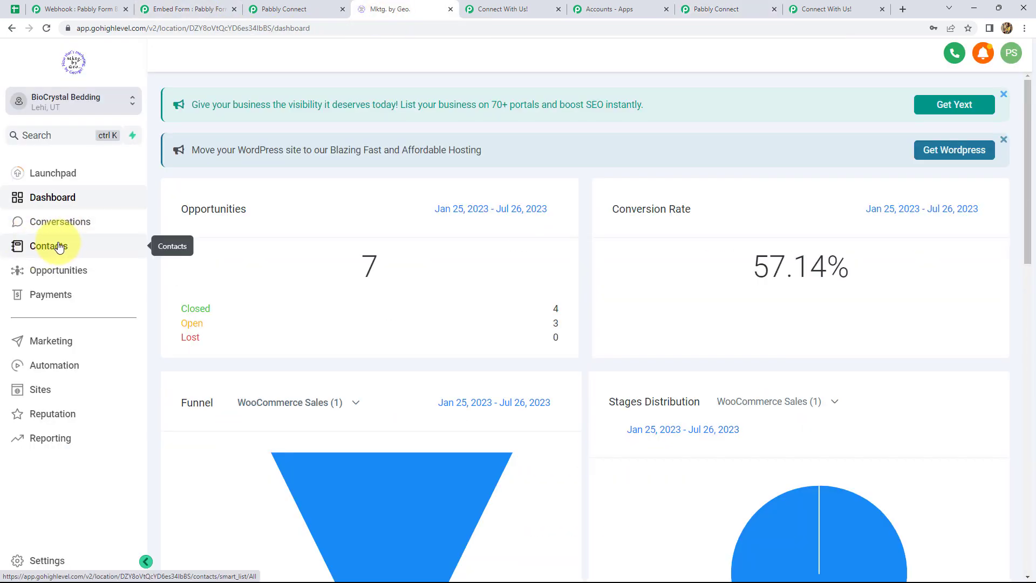
Confirm the Test Lead contact appears in GoHighLevel Contacts, then return to Pabbly Connect.
left_click(60, 247)
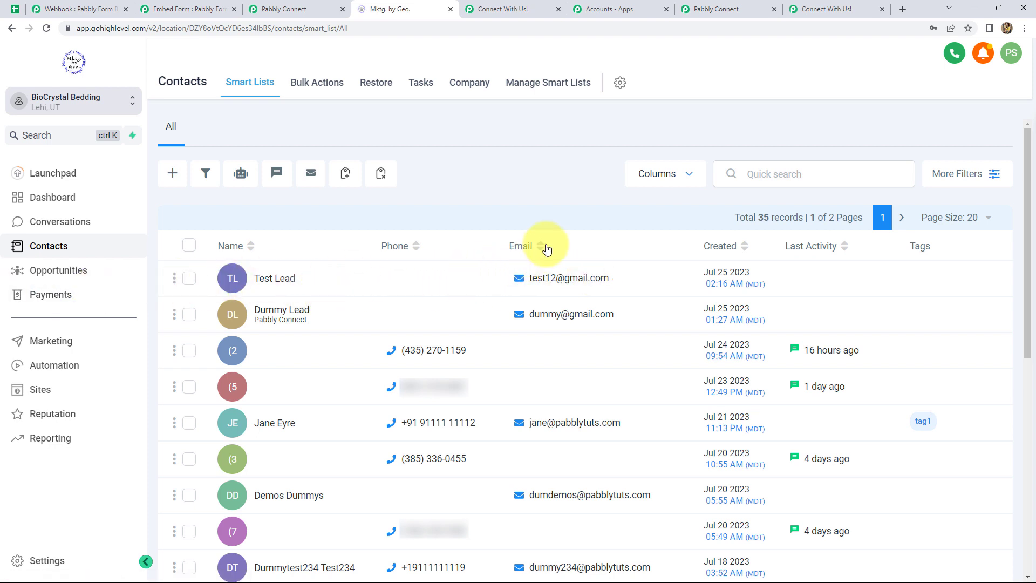
left_click(740, 9)
scroll(764, 359, "down", 3)
Scroll back up to the top of the Form Builder to GoHighLevel workflow.
scroll(728, 323, "up", 3)
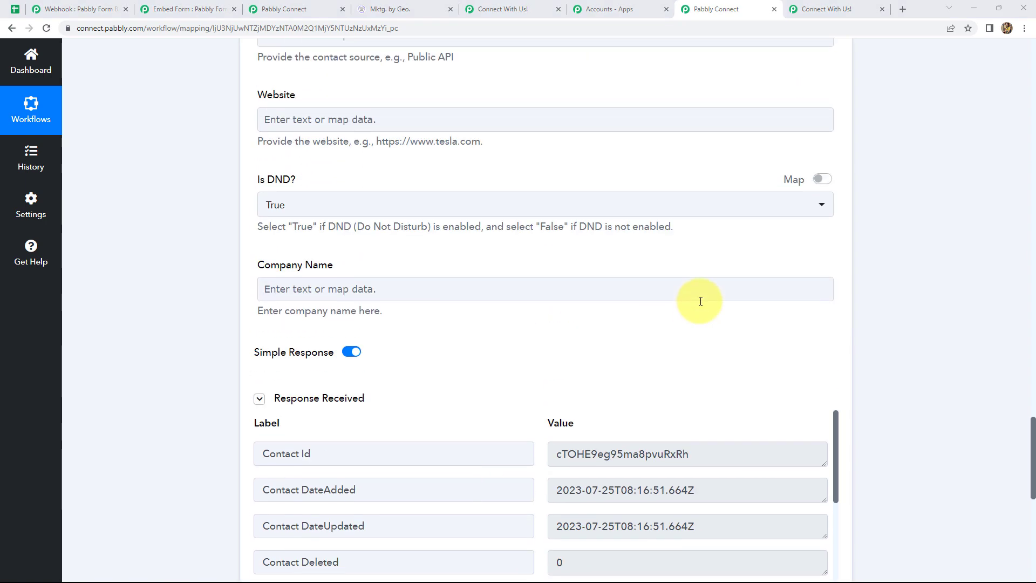
scroll(700, 301, "up", 12)
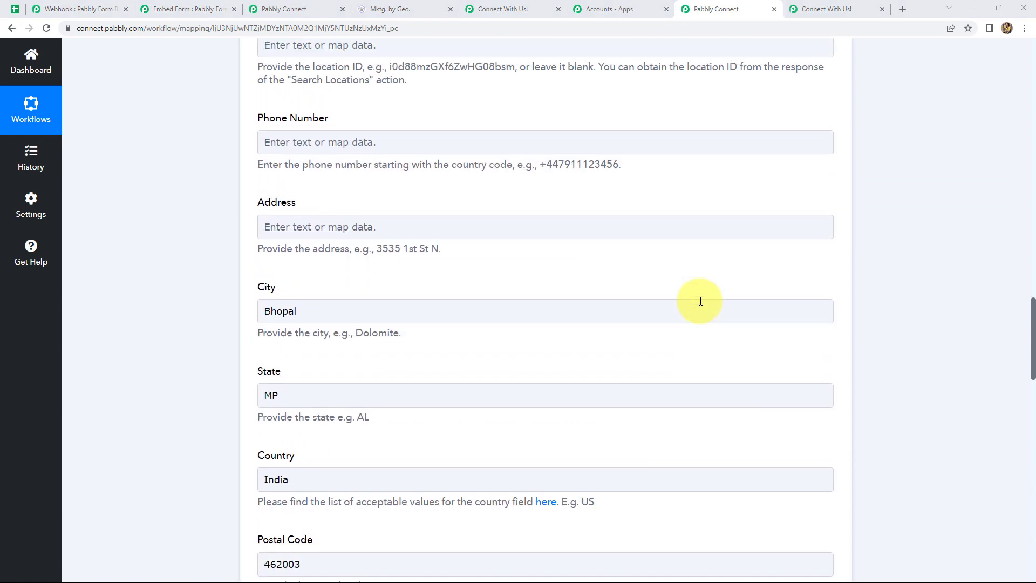
scroll(696, 296, "up", 3)
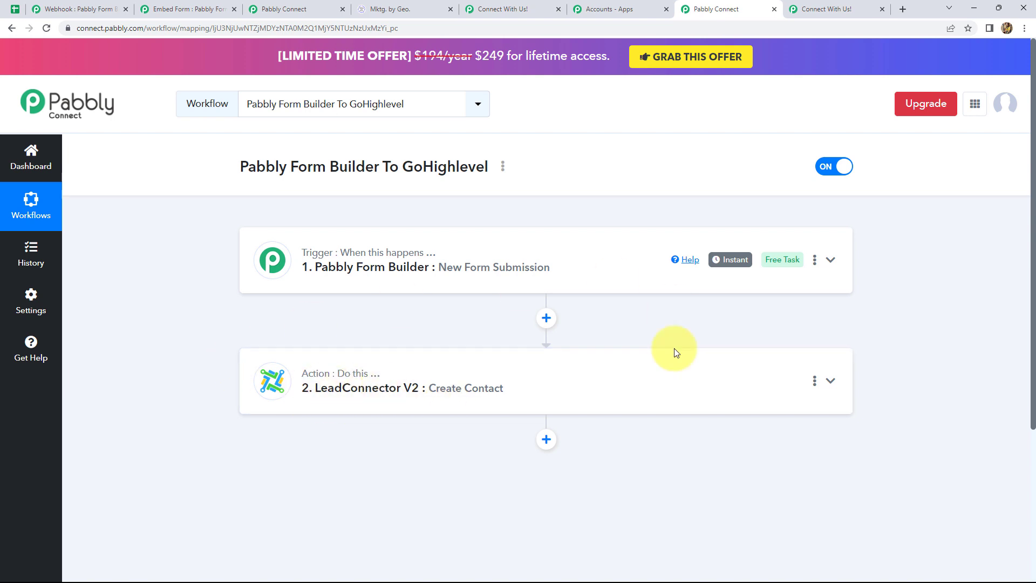
Expand the New Form Submission trigger and review its captured Test Lead response and mapping.
left_click(561, 287)
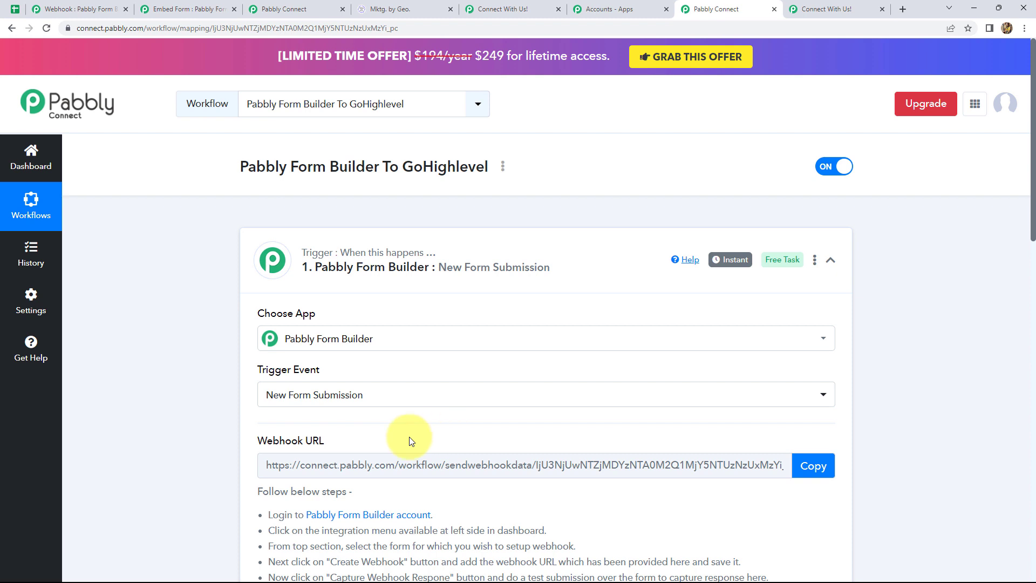
scroll(434, 427, "down", 1)
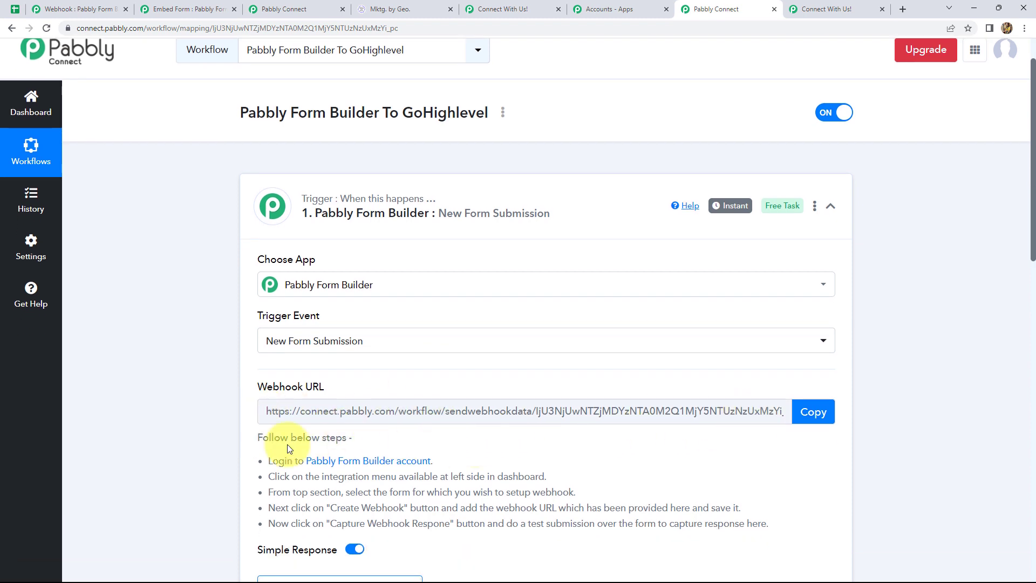
scroll(539, 405, "down", 2)
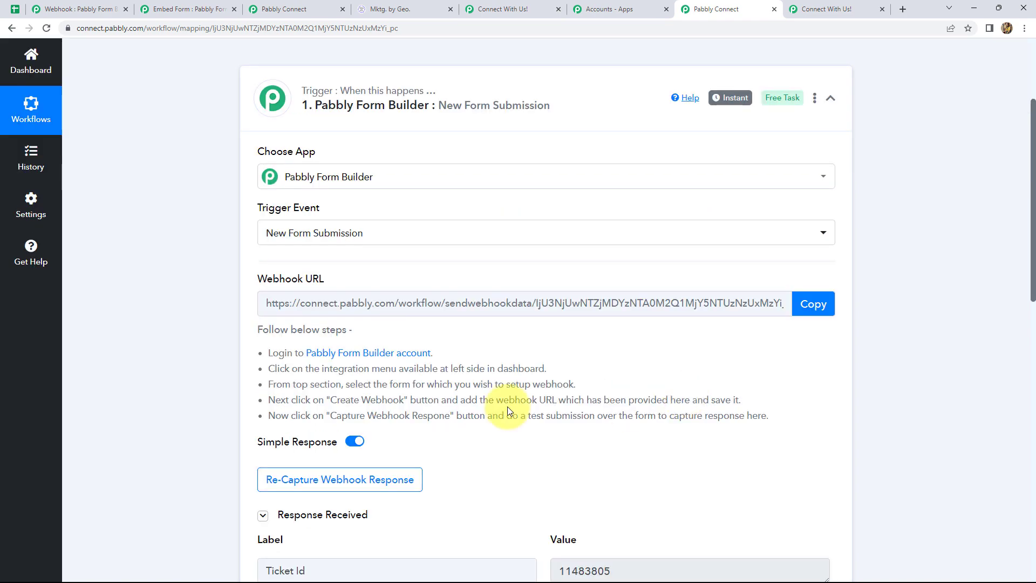
scroll(179, 380, "down", 3)
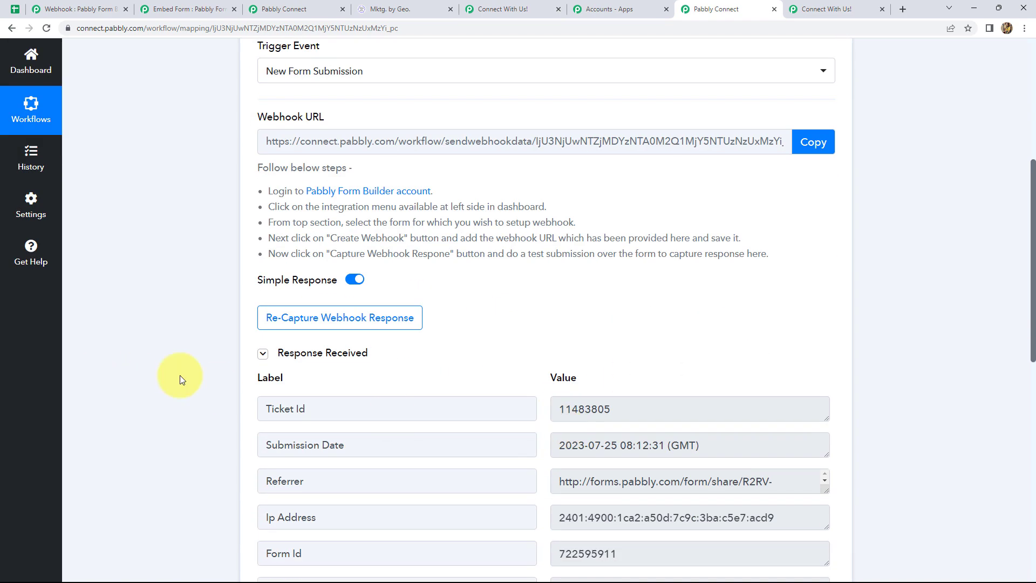
scroll(331, 470, "down", 4)
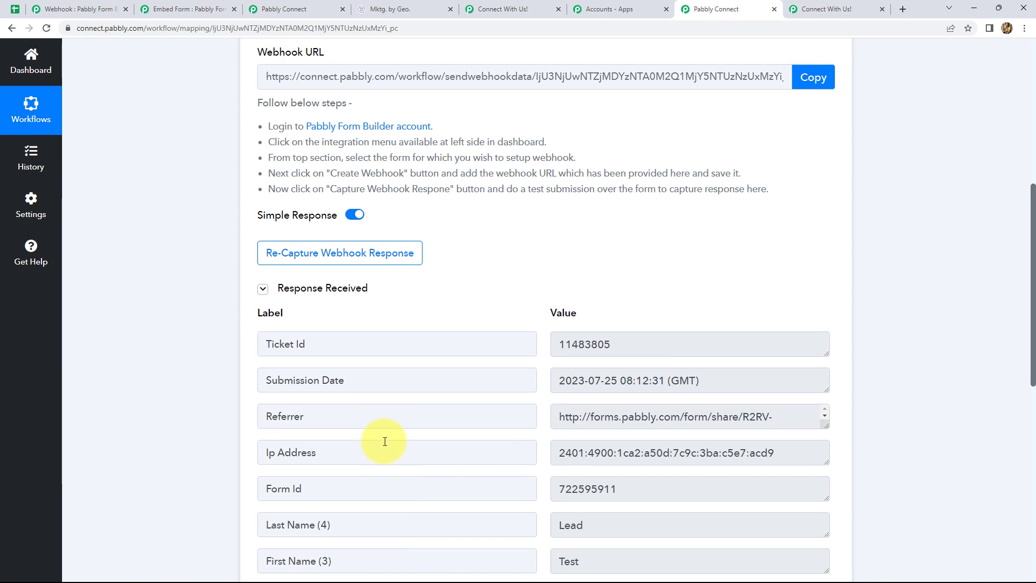
scroll(614, 419, "down", 7)
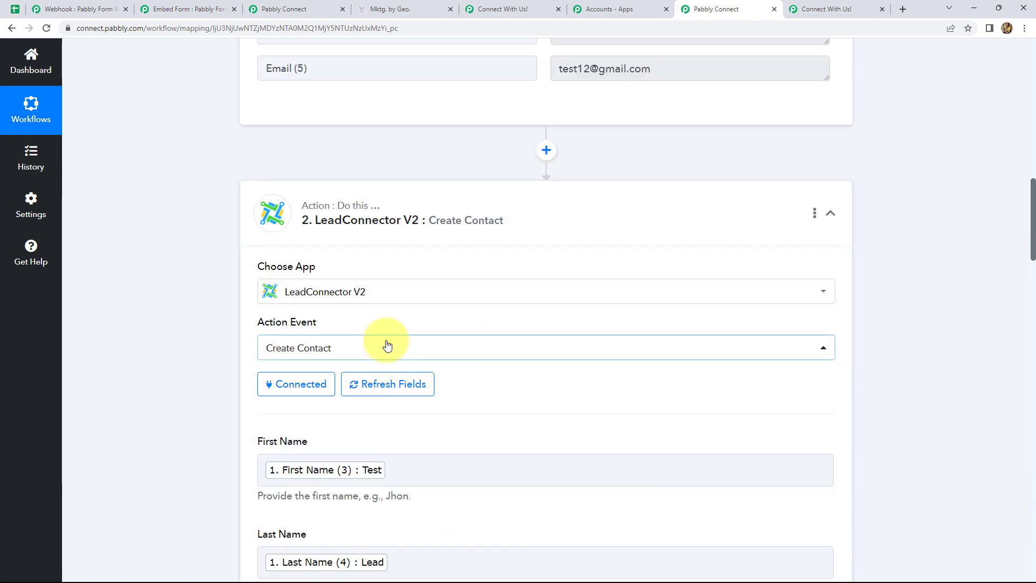
scroll(559, 362, "down", 2)
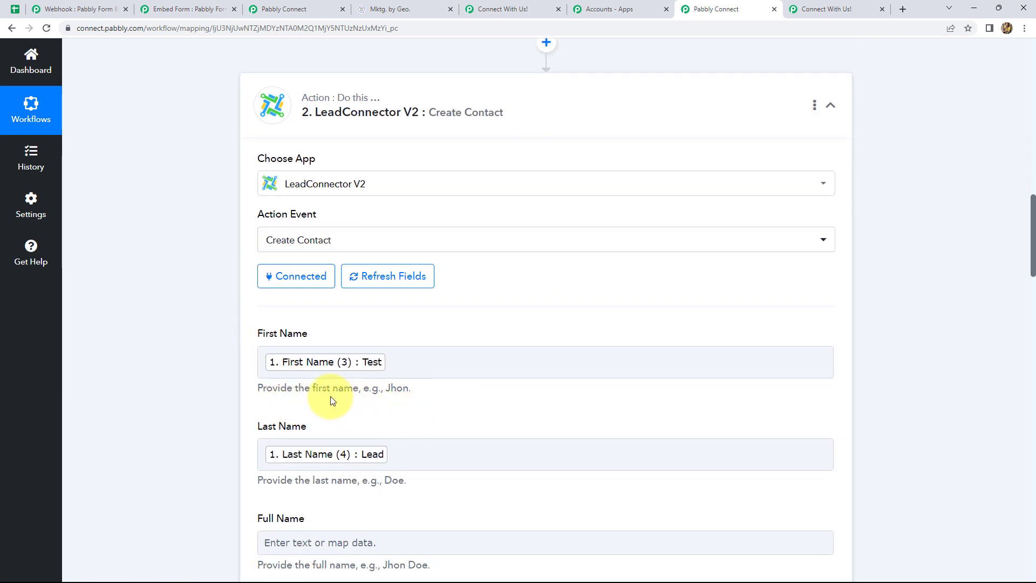
scroll(424, 413, "down", 2)
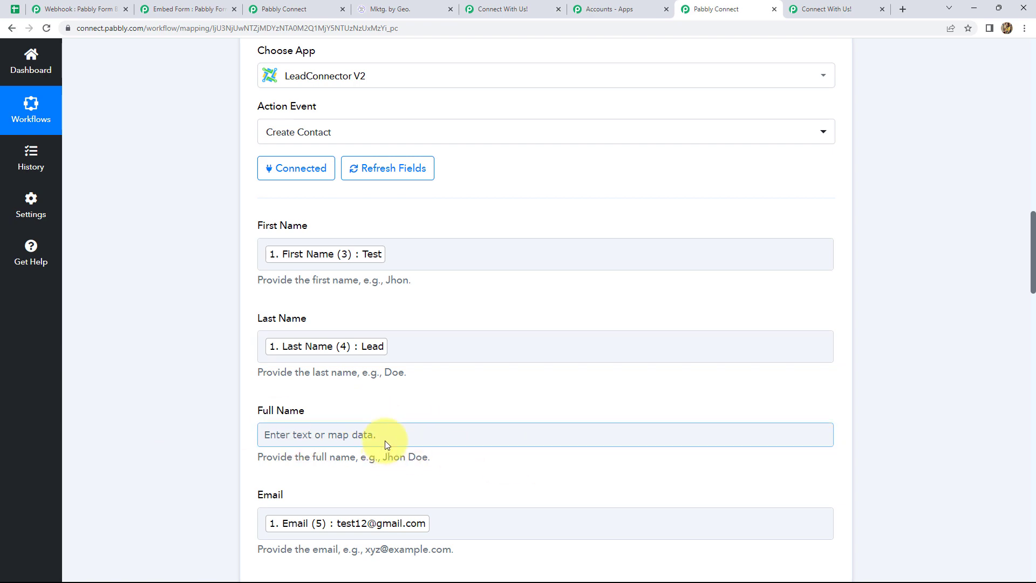
scroll(386, 439, "down", 20)
scroll(374, 388, "down", 10)
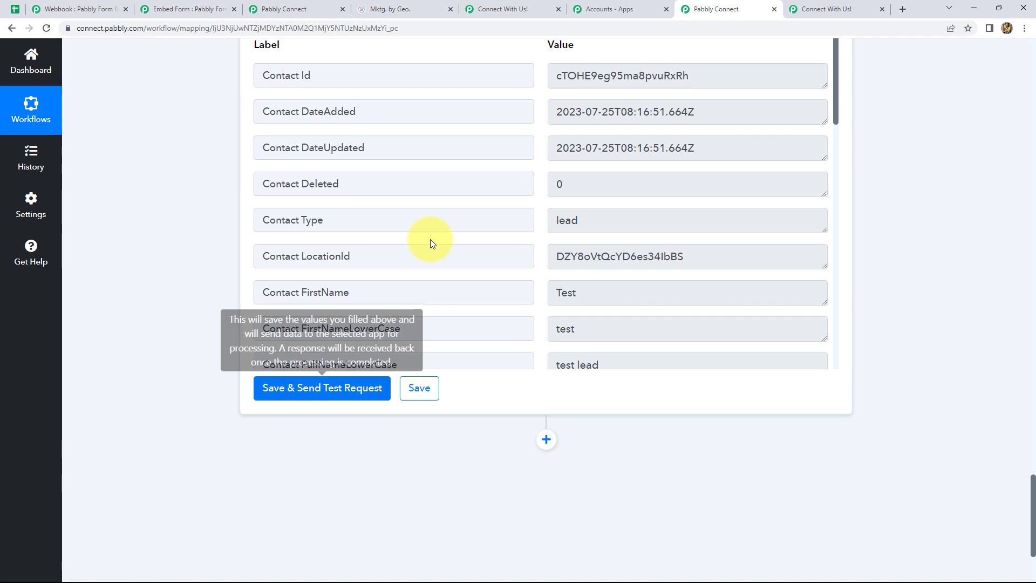
scroll(430, 243, "up", 10)
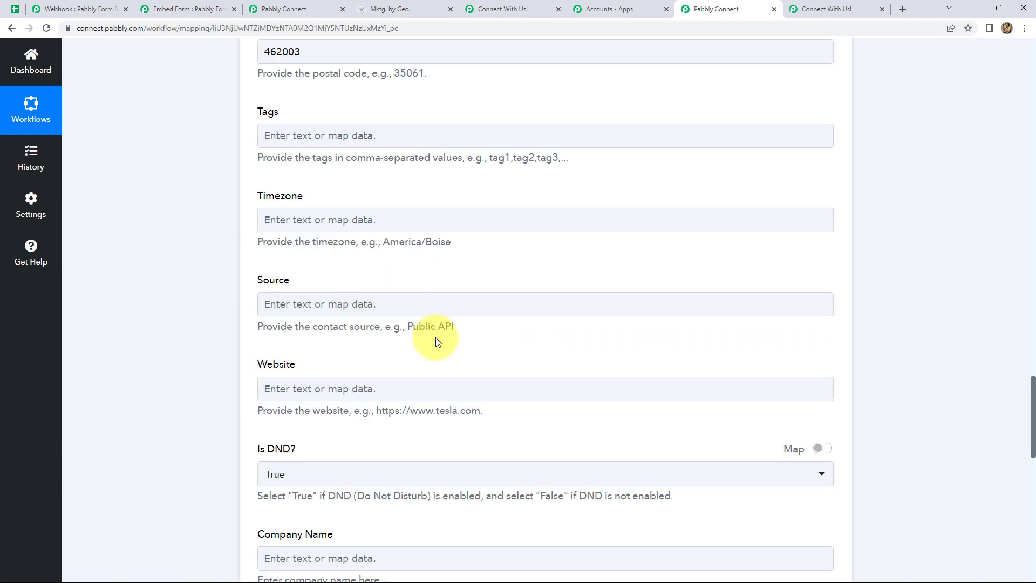
scroll(437, 341, "up", 1)
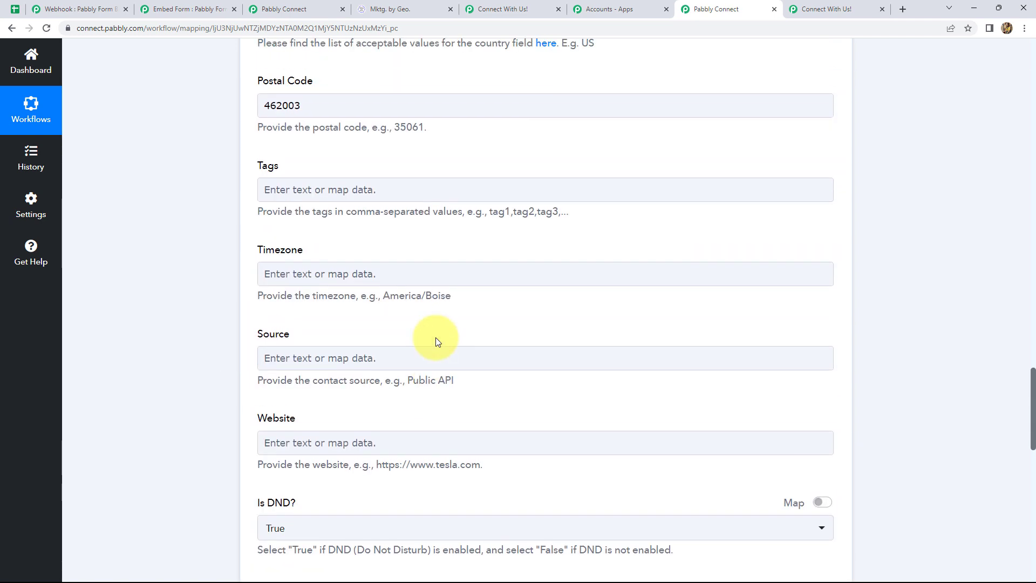
scroll(437, 341, "up", 2)
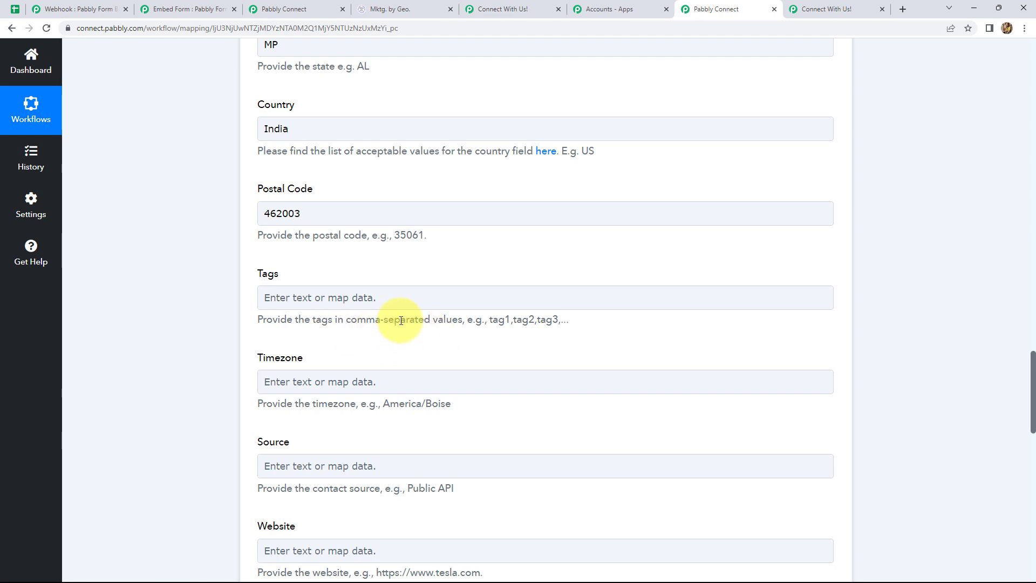
scroll(401, 320, "up", 3)
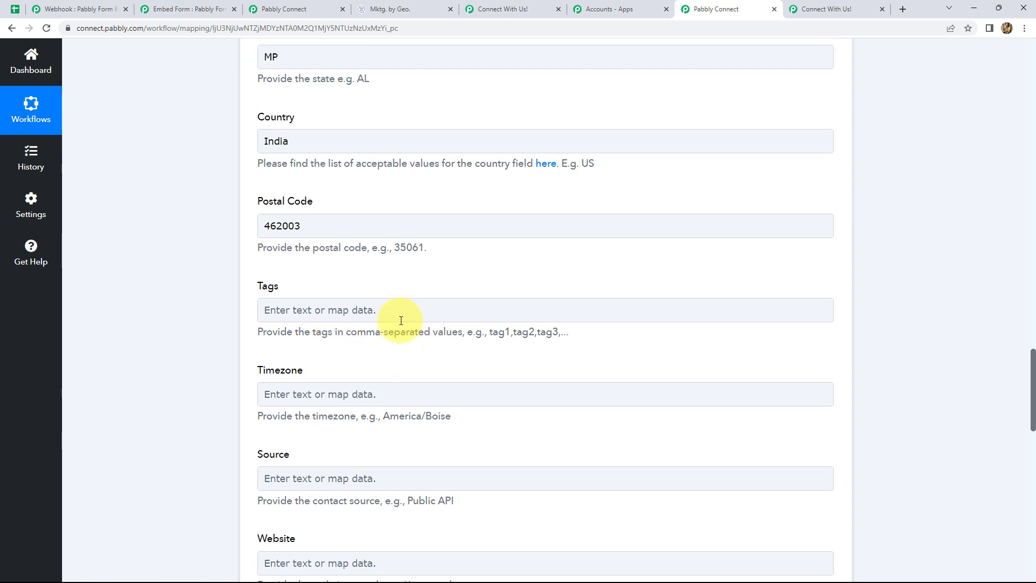
scroll(401, 321, "up", 5)
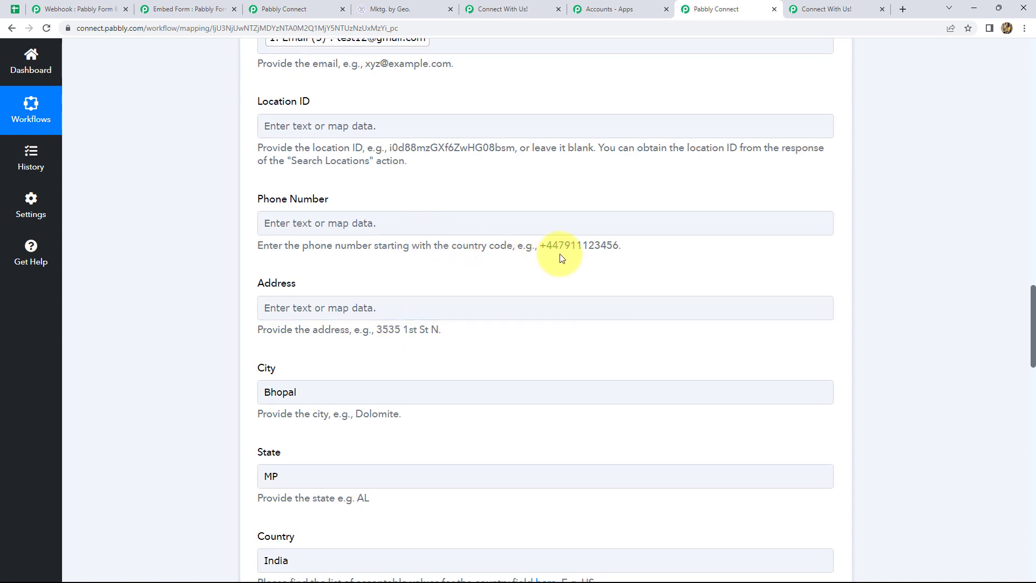
scroll(599, 277, "up", 12)
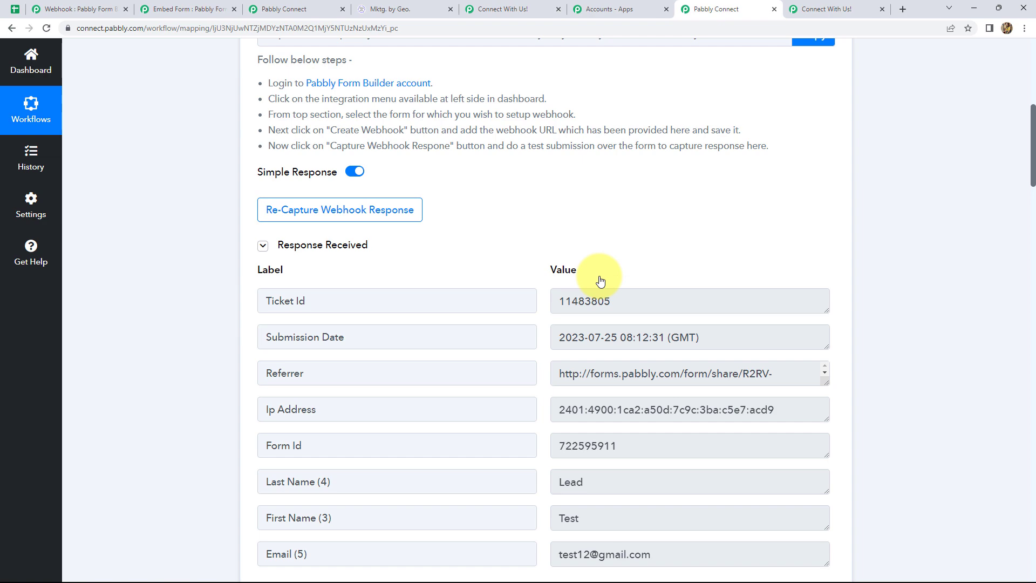
scroll(599, 280, "down", 10)
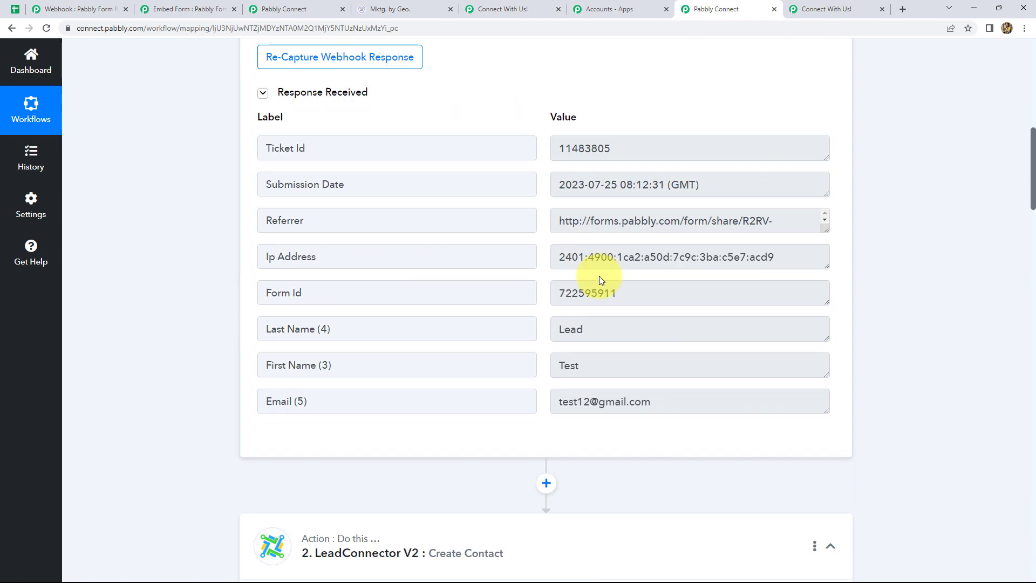